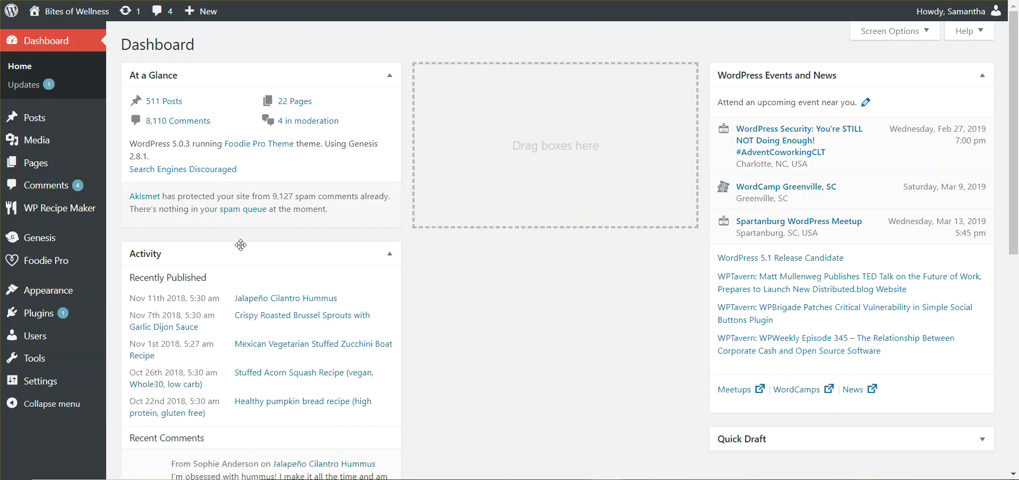
# Step: Open the site's widget settings and delete the existing widget from the Homepage: Top area
pyautogui.moveTo(62, 295)
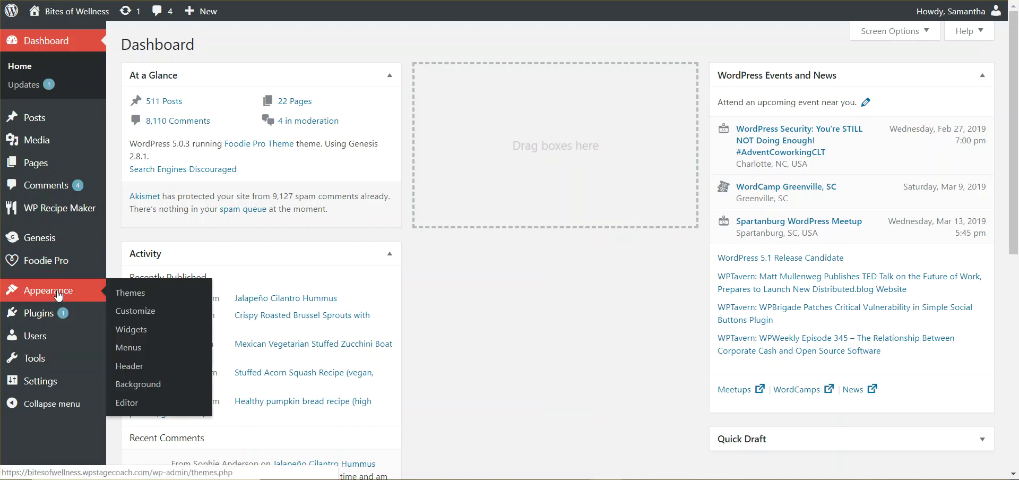
pyautogui.click(134, 330)
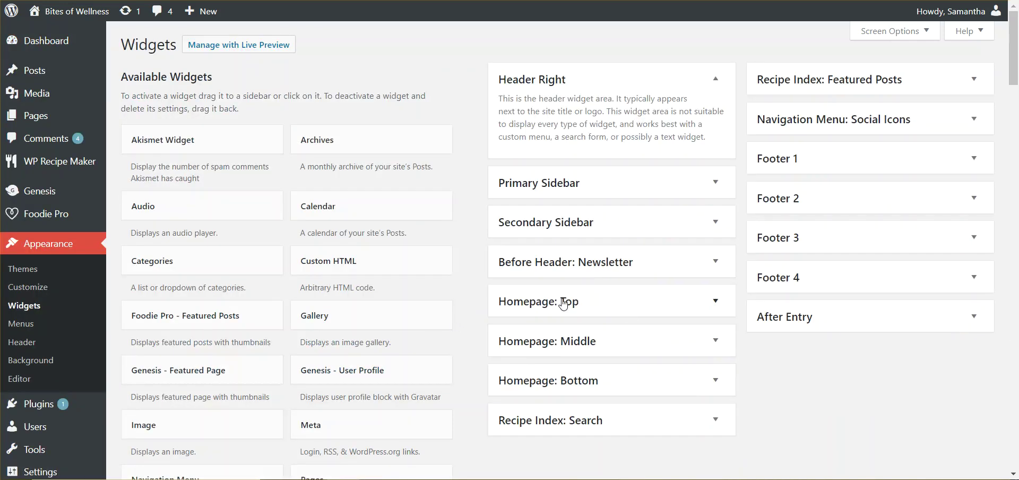
pyautogui.click(563, 301)
pyautogui.scroll(-1, 838, 379)
pyautogui.scroll(-2, 838, 378)
pyautogui.click(715, 242)
pyautogui.scroll(-6, 814, 306)
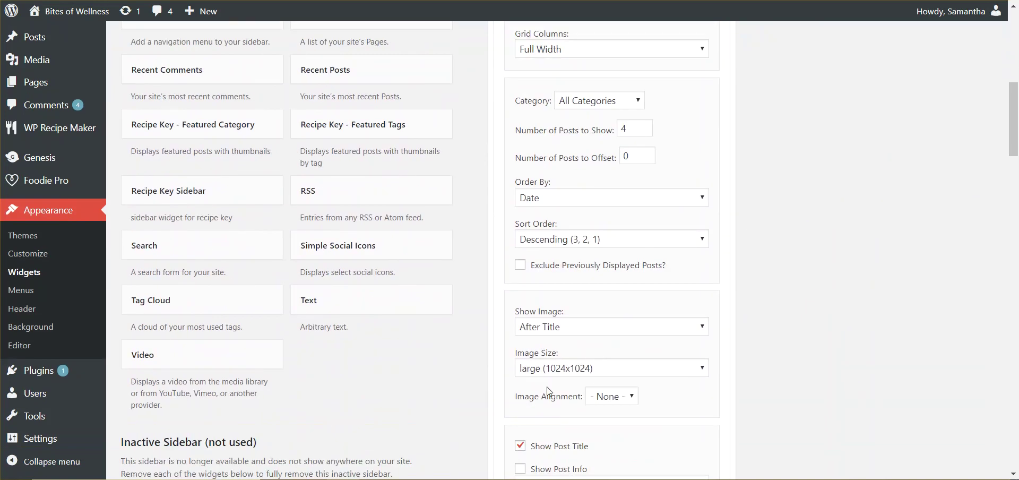
pyautogui.scroll(-12, 532, 432)
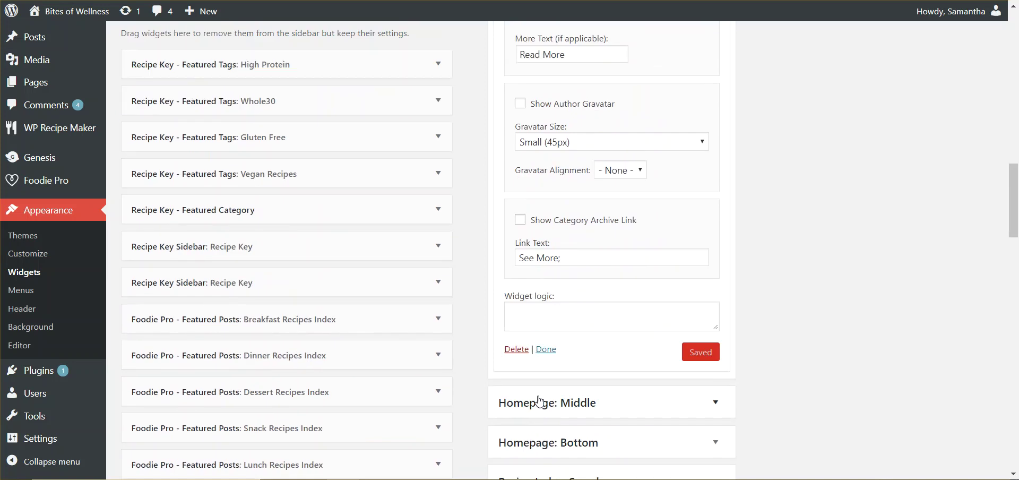
pyautogui.click(525, 349)
# Step: Add the Recipe Key - Featured Category and Recipe Key - Featured Tags widgets to the Homepage: Top area
pyautogui.scroll(10, 812, 281)
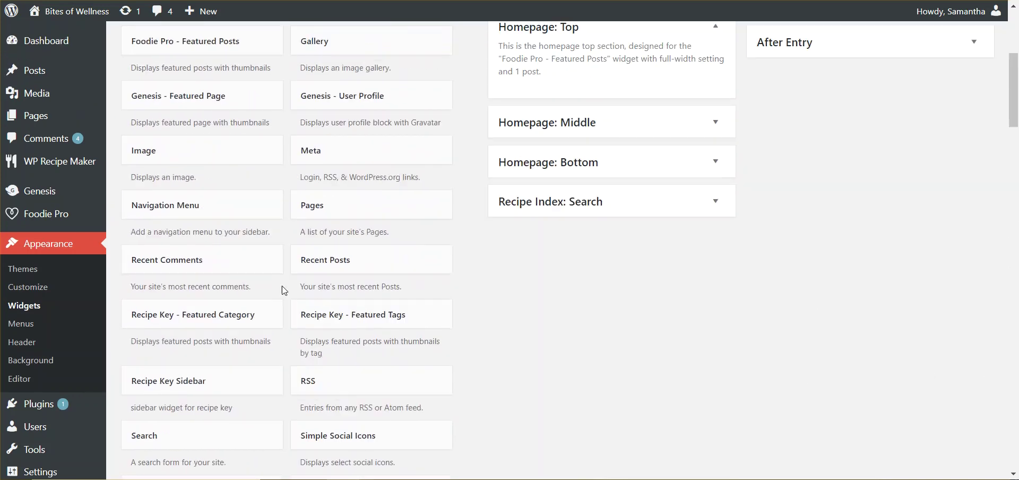
pyautogui.scroll(3, 211, 374)
pyautogui.moveTo(208, 389); pyautogui.dragTo(571, 171)
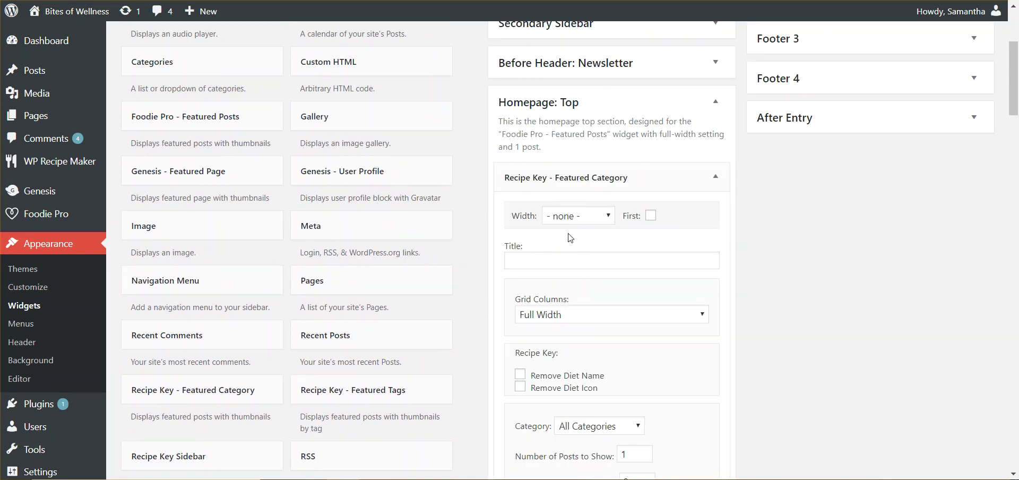
pyautogui.click(588, 169)
pyautogui.moveTo(329, 394); pyautogui.dragTo(575, 213)
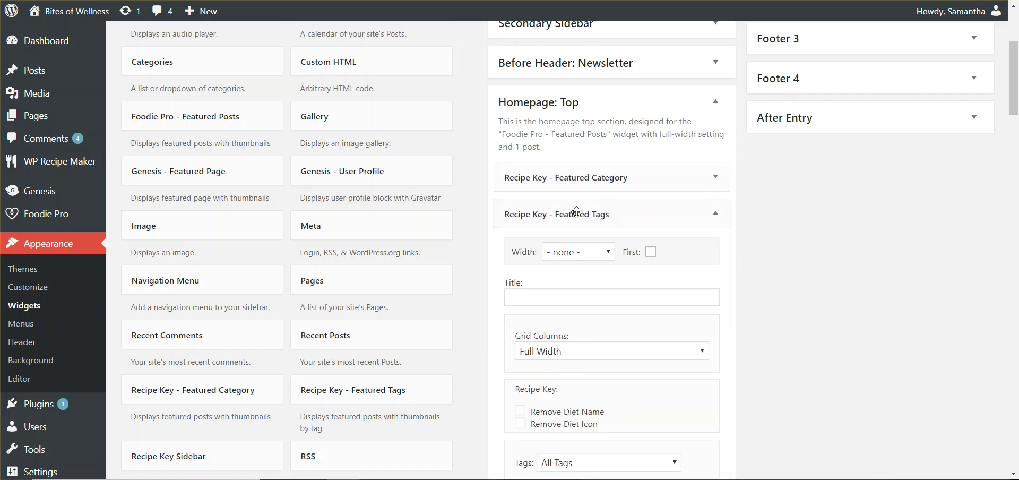
# Step: Set the Featured Category widget to show its image after the title at the large (1024x1024) size
pyautogui.click(618, 179)
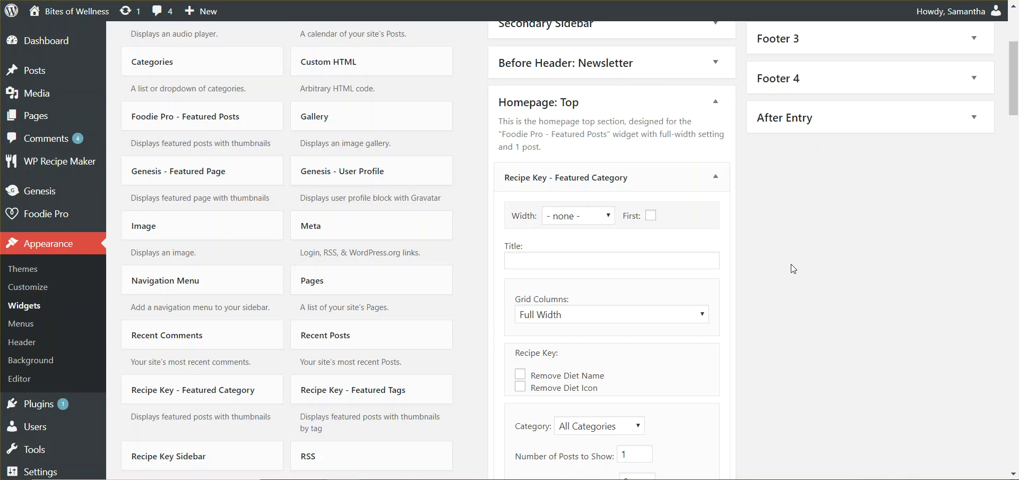
pyautogui.scroll(-1, 817, 257)
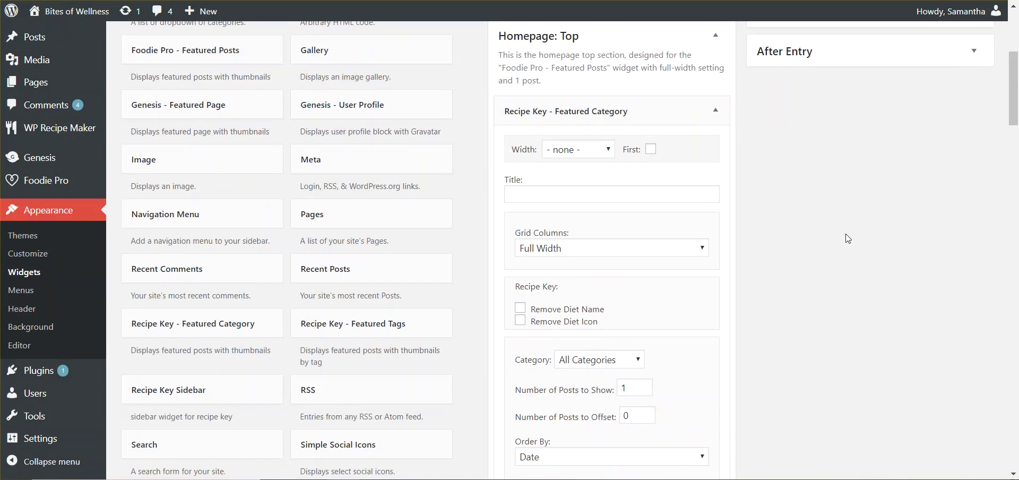
pyautogui.scroll(-2, 812, 262)
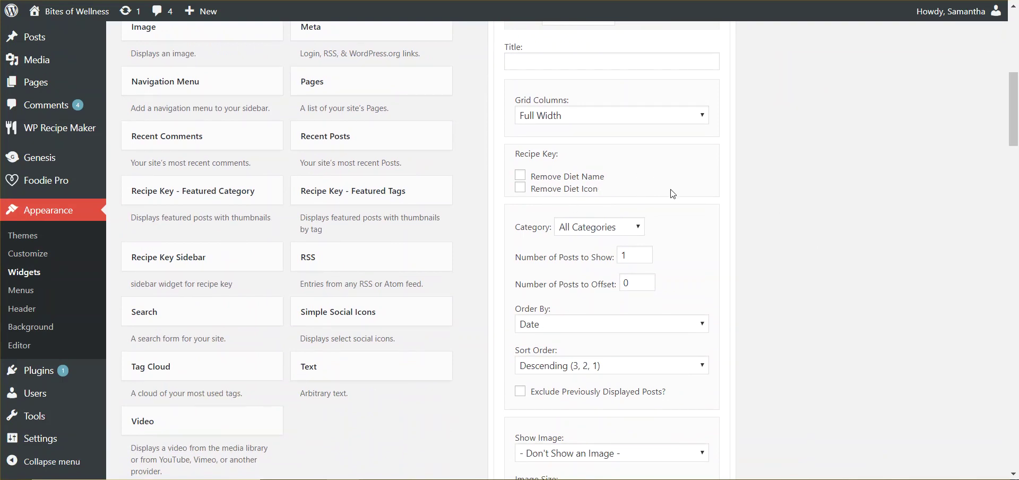
pyautogui.scroll(-1, 642, 296)
pyautogui.click(606, 386)
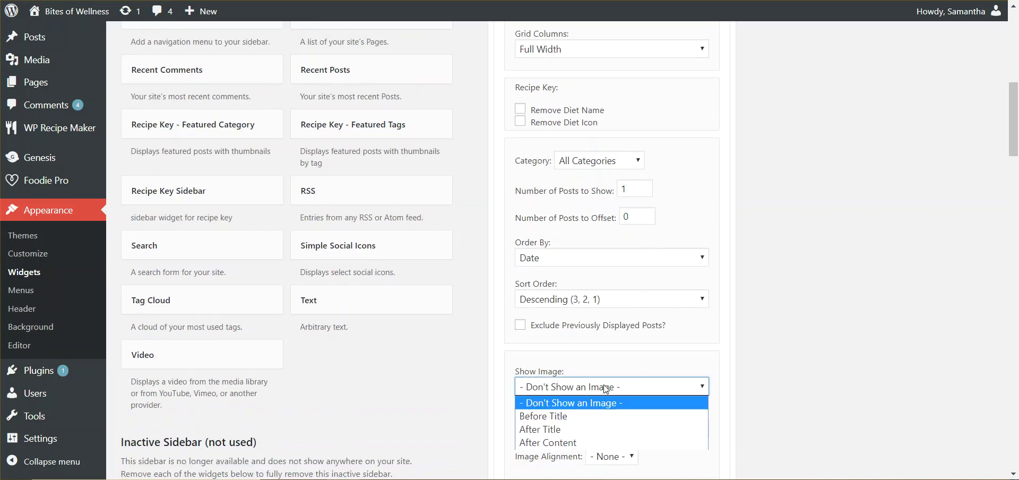
pyautogui.click(577, 429)
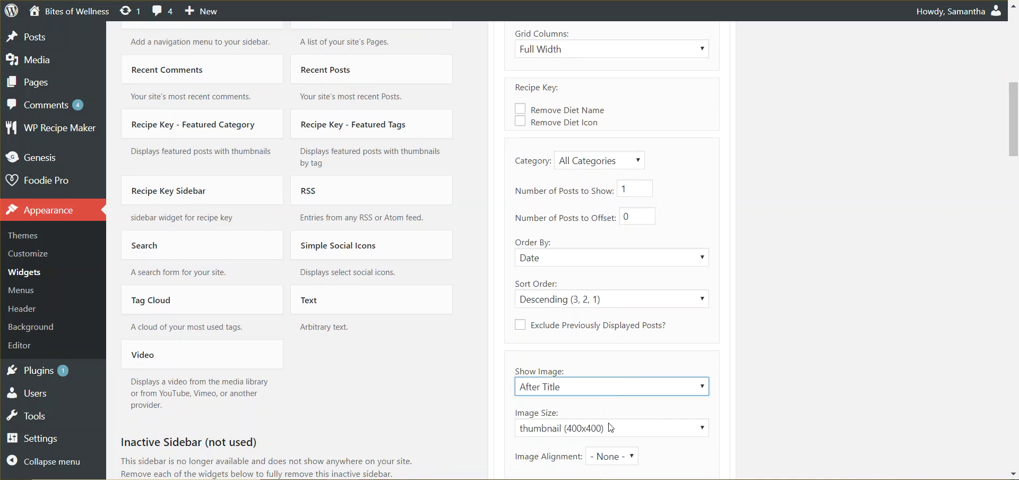
pyautogui.scroll(-2, 748, 349)
pyautogui.click(610, 295)
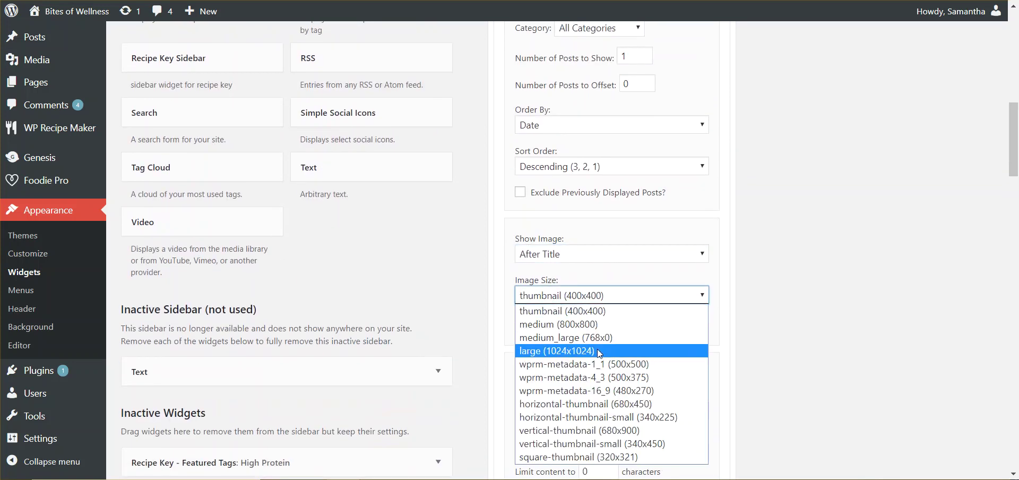
pyautogui.click(596, 348)
# Step: Enable the post title in the Featured Category widget and save the widget
pyautogui.scroll(-2, 646, 357)
pyautogui.click(567, 241)
pyautogui.scroll(-5, 753, 249)
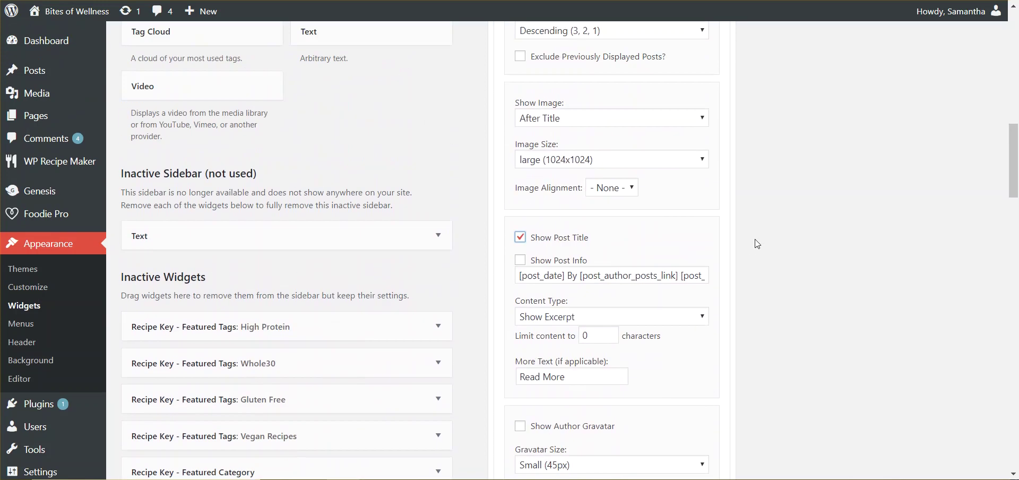
pyautogui.click(701, 350)
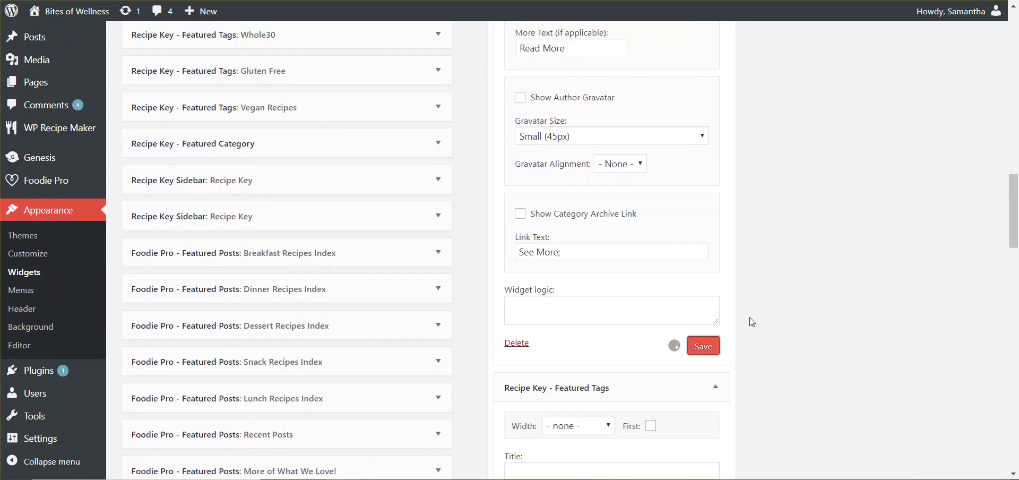
# Step: Set the Featured Tags widget to One Half grid columns, the gluten free tag and 4 posts to show
pyautogui.scroll(6, 759, 312)
pyautogui.scroll(-9, 759, 312)
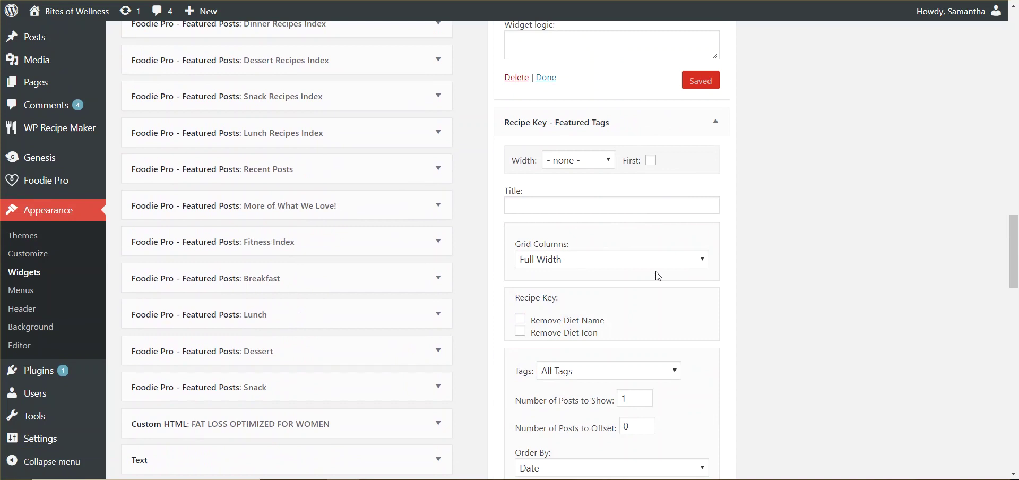
pyautogui.scroll(-1, 598, 270)
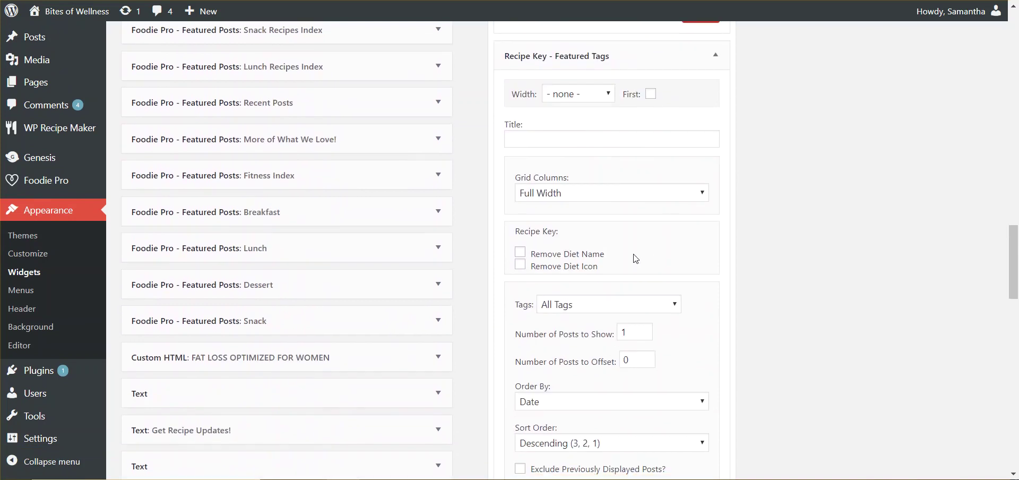
pyautogui.click(573, 193)
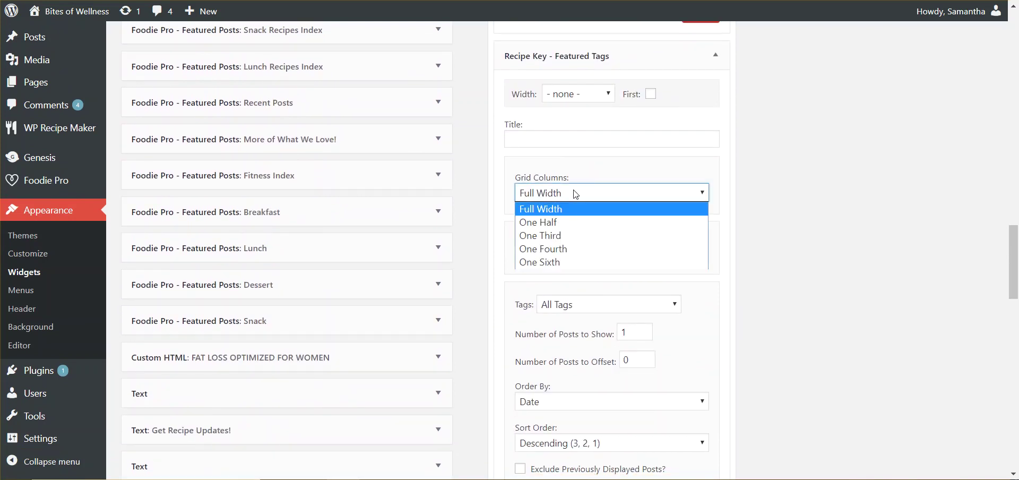
pyautogui.click(564, 223)
pyautogui.click(601, 307)
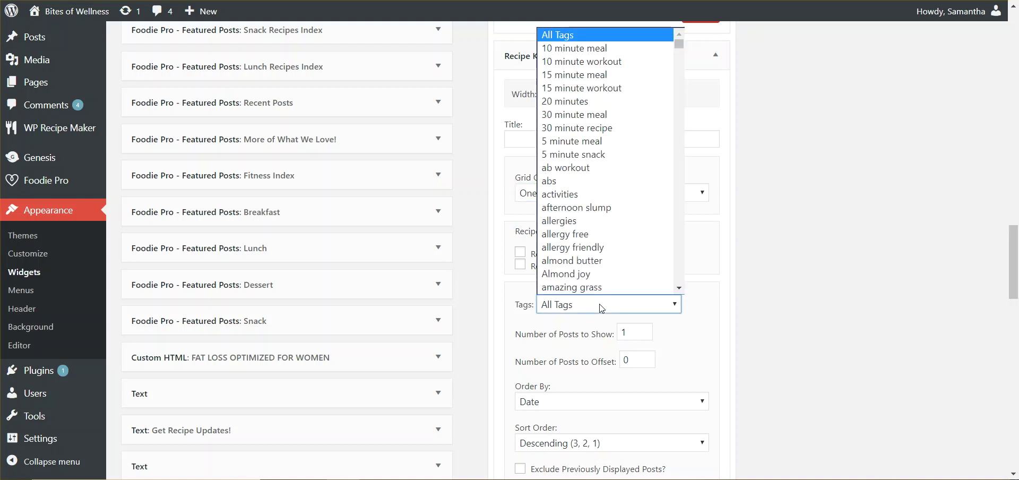
pyautogui.write('gluten free')
pyautogui.press('Return')
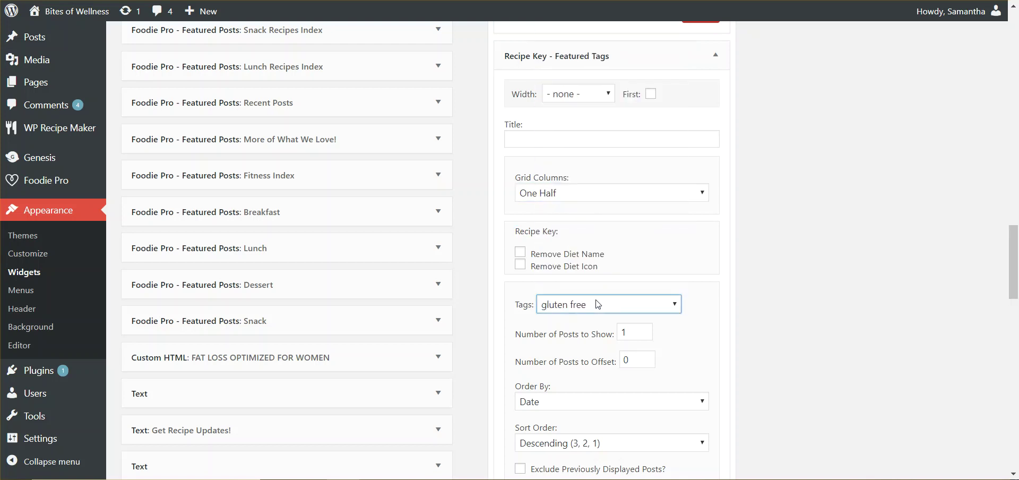
pyautogui.doubleClick(620, 332)
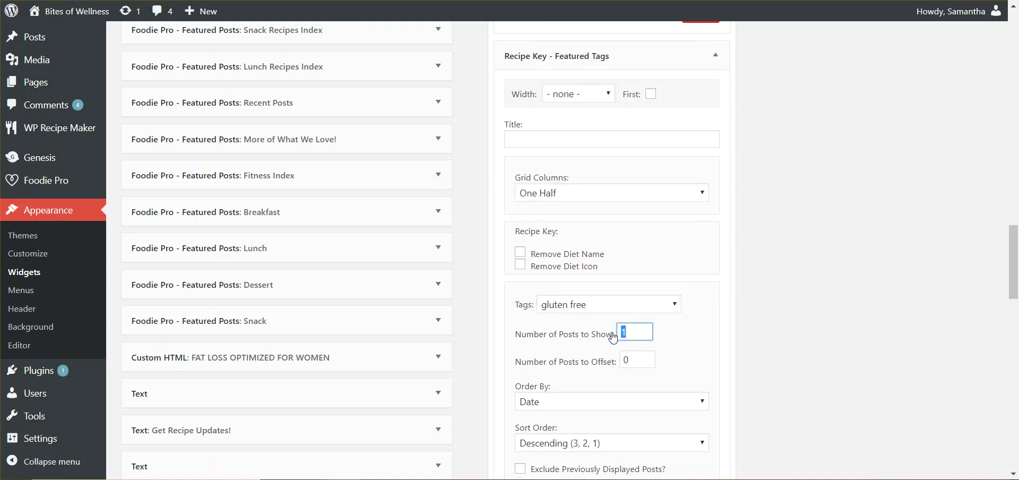
# Step: Set the Featured Tags widget to show its image after the title and choose the image size
pyautogui.scroll(-3, 726, 393)
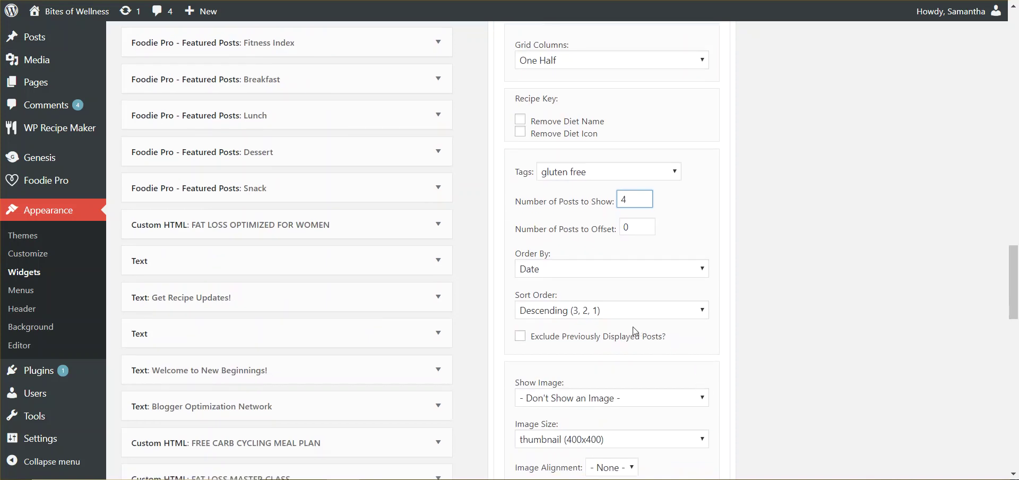
pyautogui.scroll(-1, 628, 333)
pyautogui.click(580, 331)
pyautogui.click(611, 373)
pyautogui.click(608, 375)
pyautogui.click(608, 373)
# Step: Enable the post title in the Featured Tags widget and save the widget
pyautogui.scroll(-2, 779, 342)
pyautogui.click(574, 318)
pyautogui.scroll(-10, 632, 313)
pyautogui.click(705, 297)
# Step: Reload the site's homepage and examine the recipe key icons and labels in the featured category and tags sections
pyautogui.hotkey('ctrl', 'Tab')
pyautogui.press('F5')
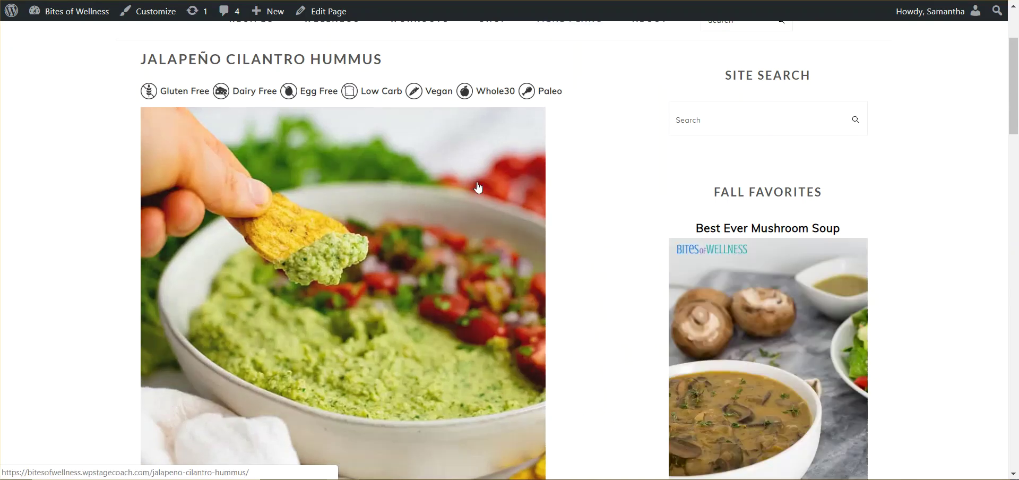
pyautogui.scroll(3, 241, 71)
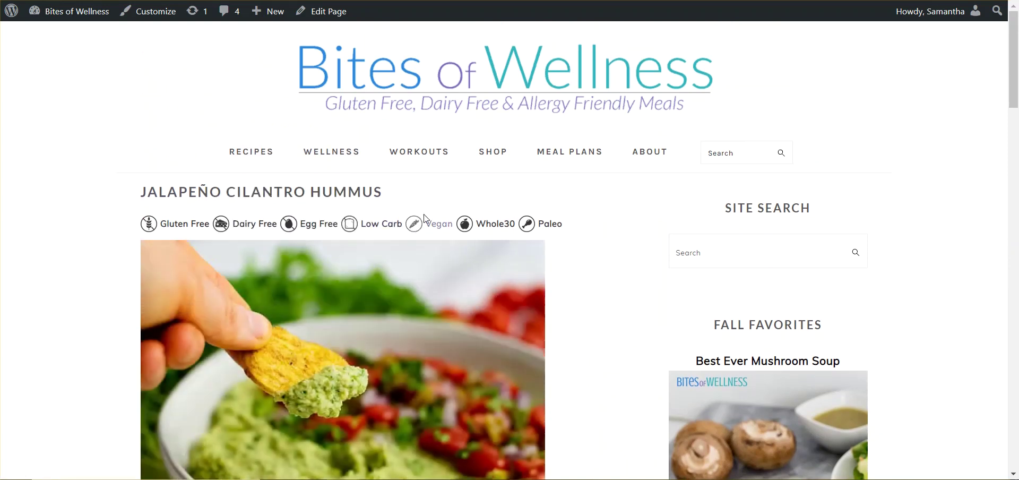
pyautogui.scroll(-4, 469, 227)
pyautogui.scroll(-8, 469, 228)
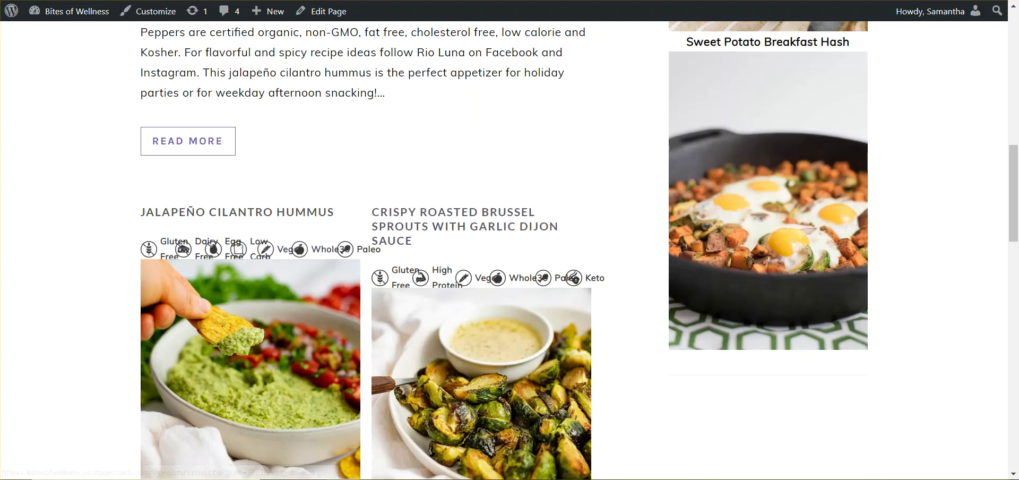
# Step: Enable Remove Diet Name in the Featured Tags widget, save it, and check the result on the homepage
pyautogui.hotkey('ctrl', 'Tab')
pyautogui.scroll(10, 600, 212)
pyautogui.scroll(7, 614, 248)
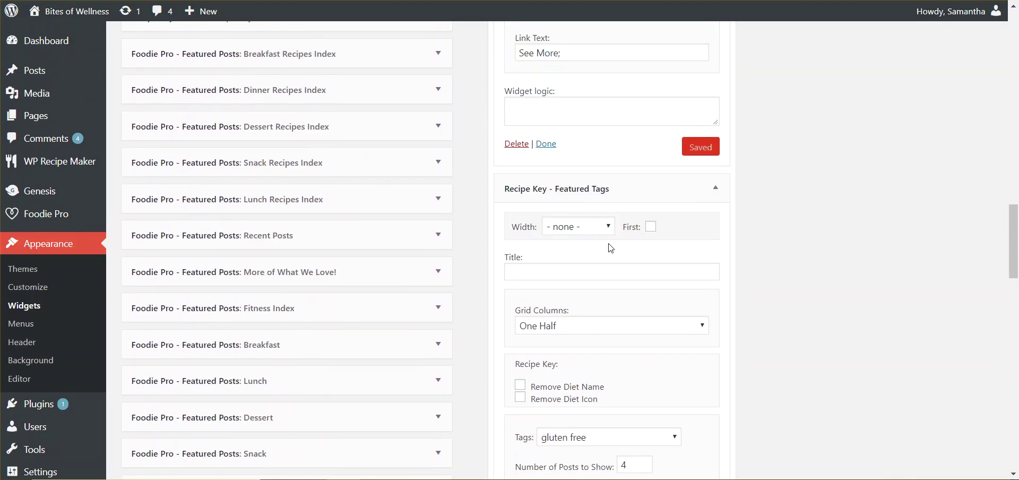
pyautogui.scroll(-1, 602, 257)
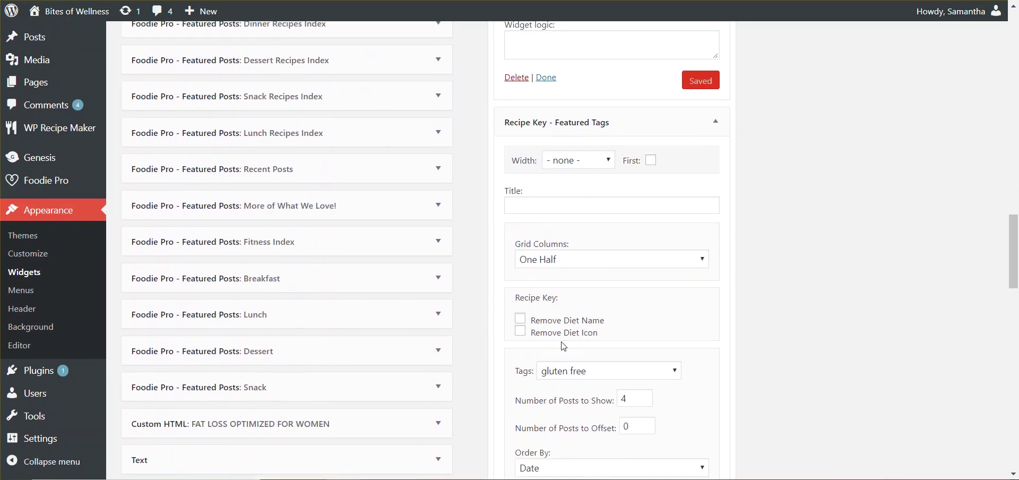
pyautogui.click(566, 321)
pyautogui.scroll(-14, 629, 329)
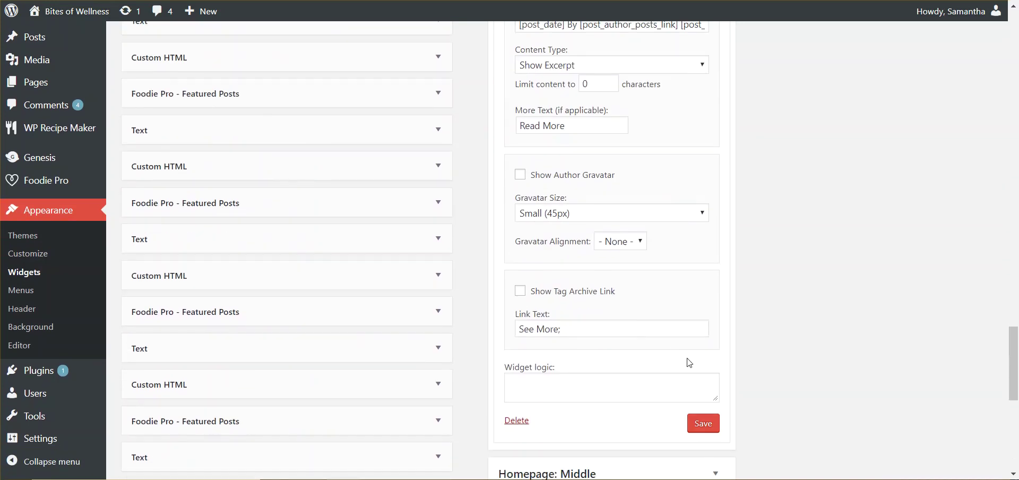
pyautogui.click(704, 433)
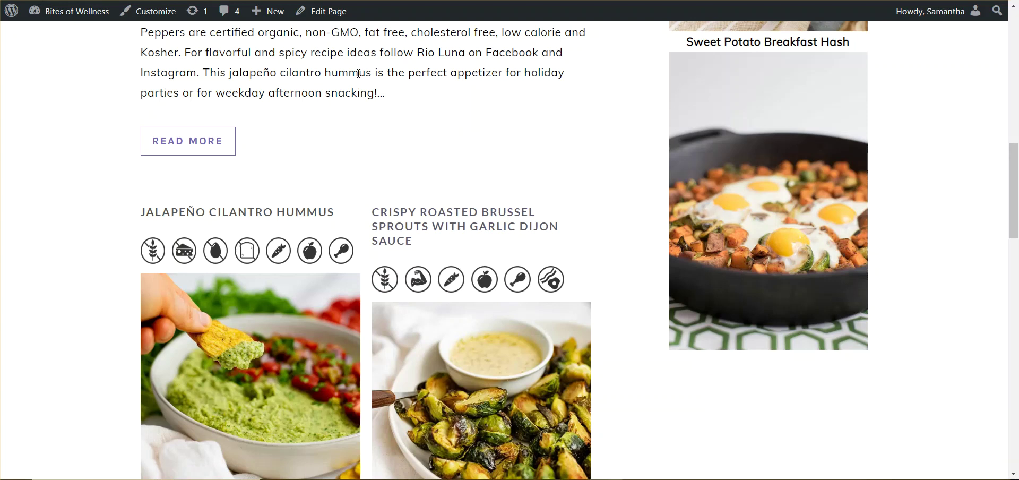
pyautogui.scroll(10, 496, 339)
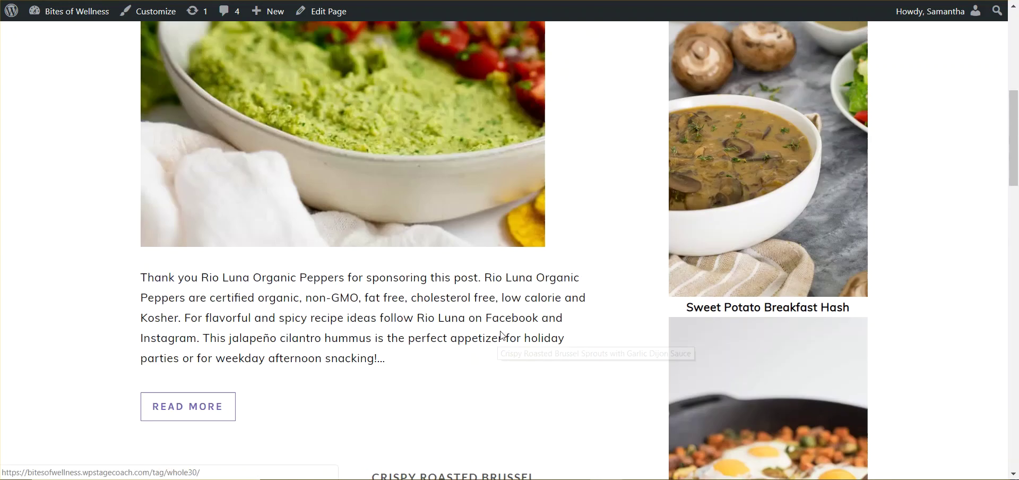
pyautogui.scroll(2, 502, 331)
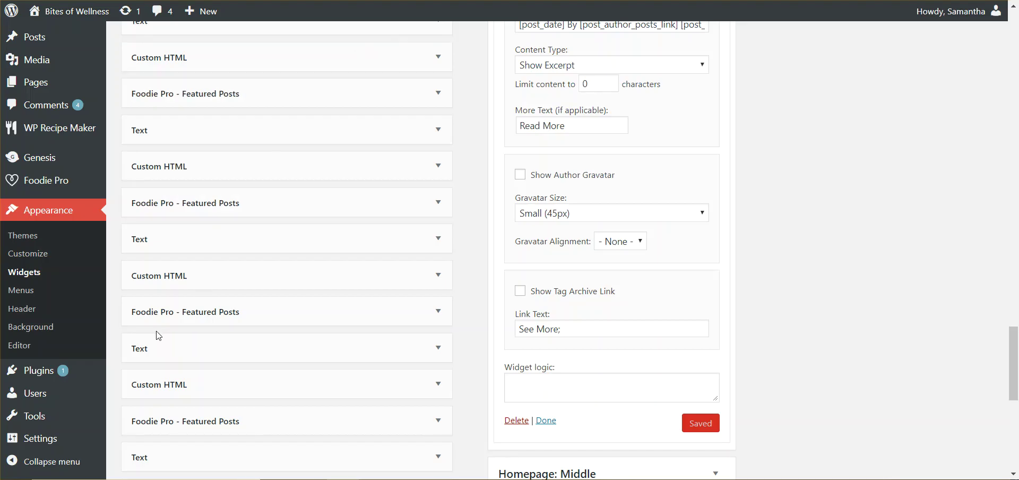
# Step: Collapse the Featured Tags and Featured Category widgets in the Homepage: Top area
pyautogui.scroll(15, 591, 239)
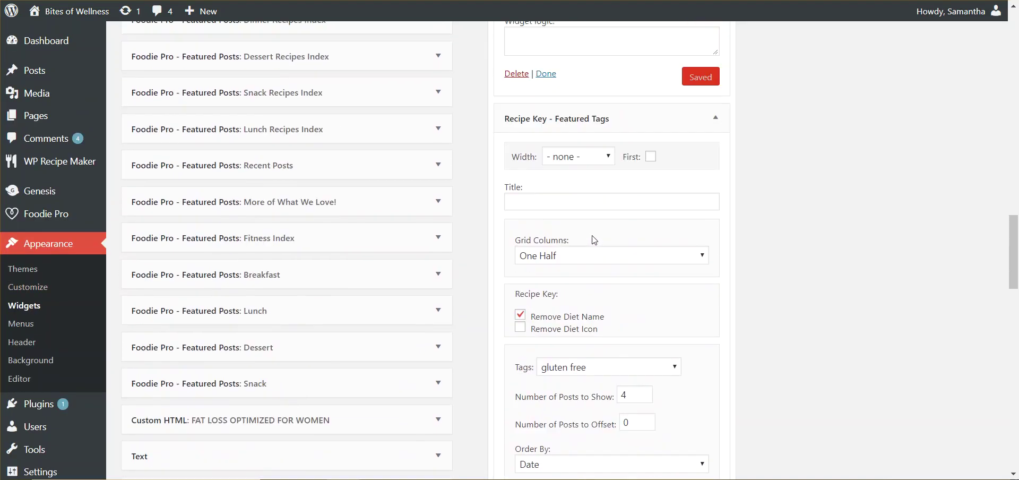
pyautogui.click(585, 185)
pyautogui.scroll(15, 473, 252)
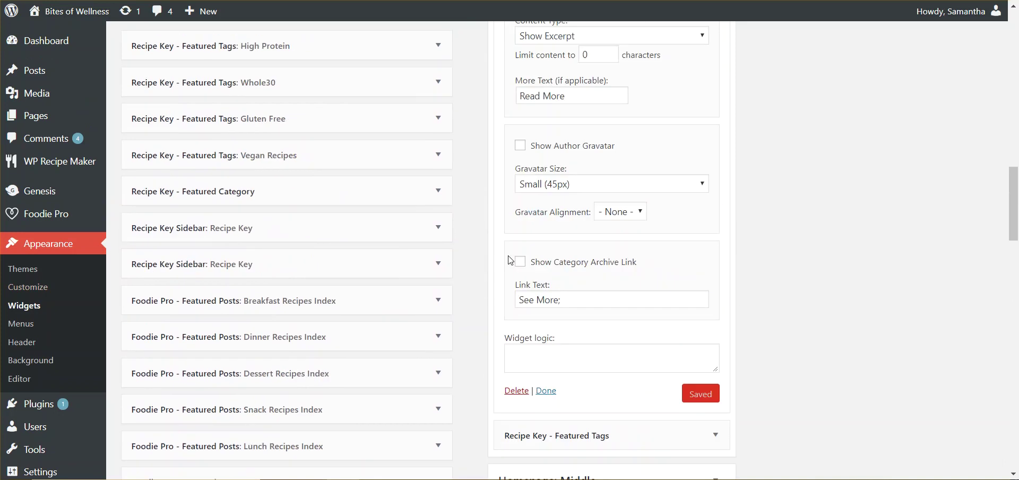
pyautogui.scroll(4, 547, 250)
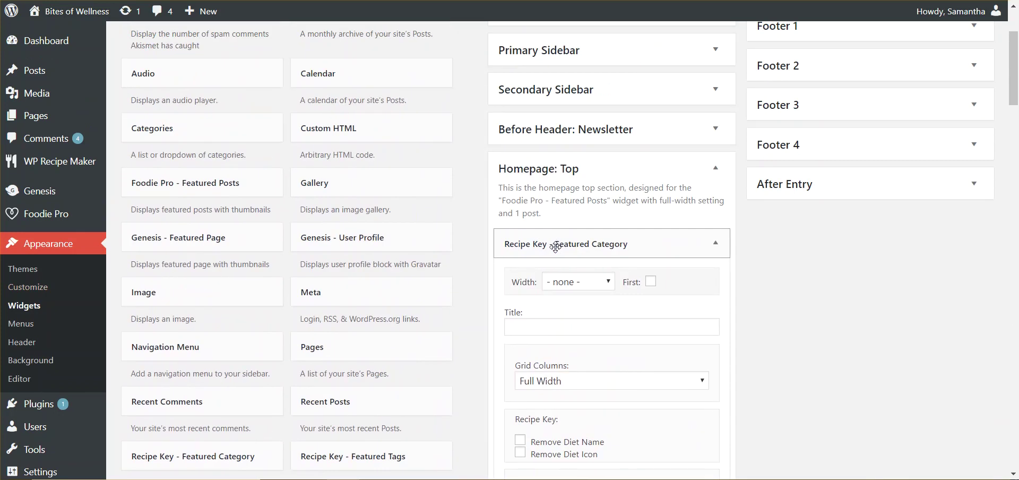
pyautogui.click(555, 237)
pyautogui.scroll(4, 555, 237)
pyautogui.scroll(-2, 405, 361)
pyautogui.scroll(-4, 406, 361)
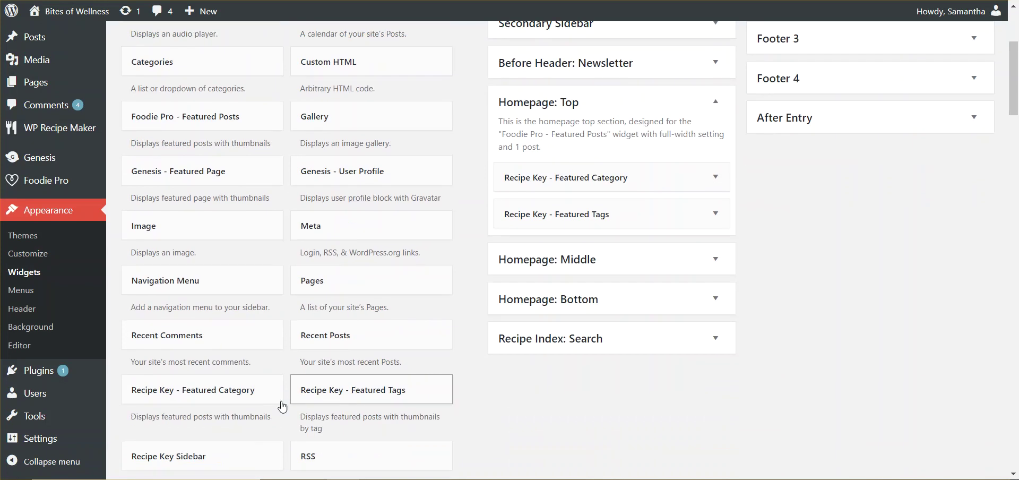
# Step: Add the Recipe Key Sidebar widget to the Primary Sidebar area and enable Show RecipeKey Logo
pyautogui.moveTo(223, 379); pyautogui.dragTo(595, 122)
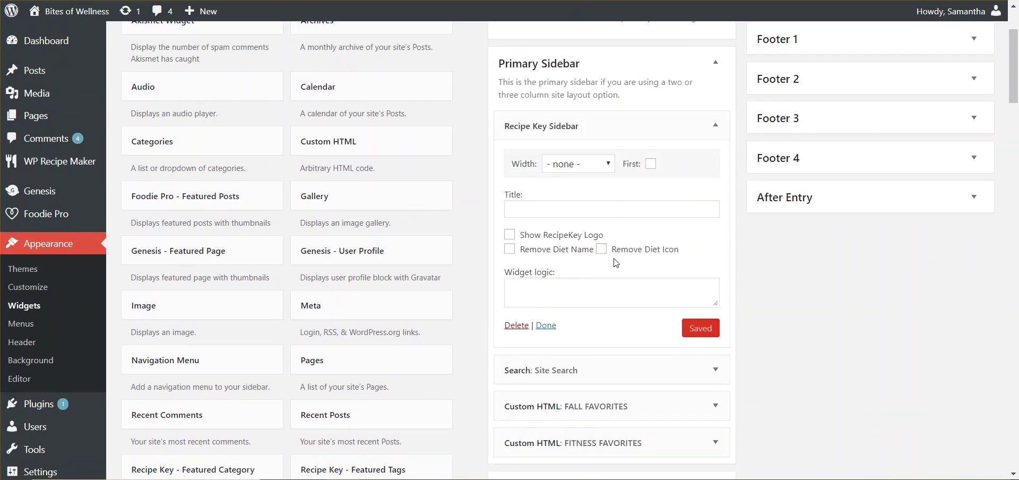
pyautogui.click(552, 238)
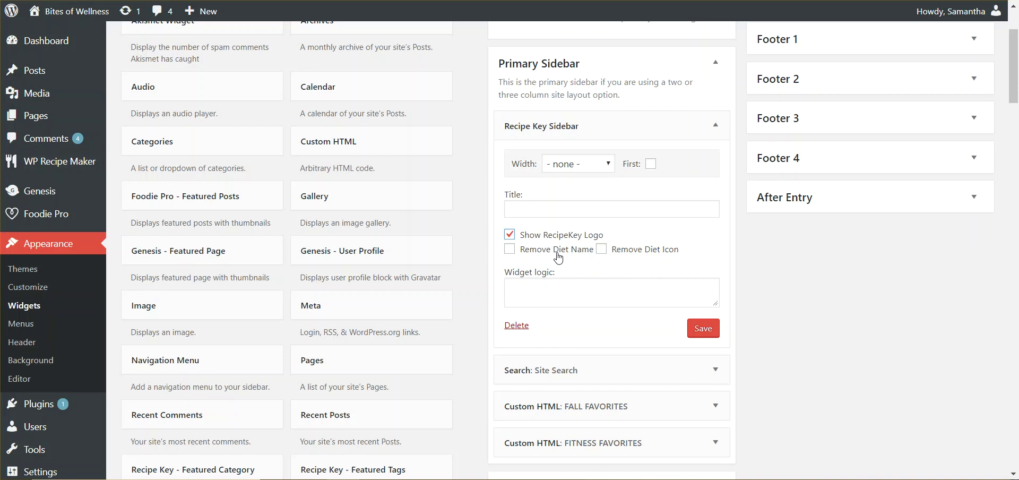
# Step: Try the Recipe Key Sidebar widget with Remove Diet Icon and with Remove Diet Name instead, saving each and checking the homepage
pyautogui.click(601, 249)
pyautogui.click(567, 250)
pyautogui.click(712, 334)
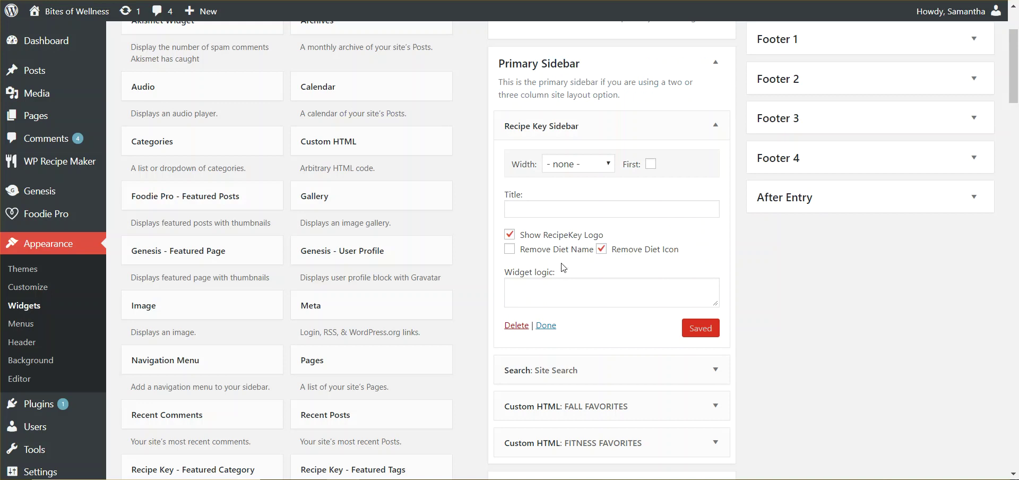
pyautogui.click(601, 249)
pyautogui.click(710, 332)
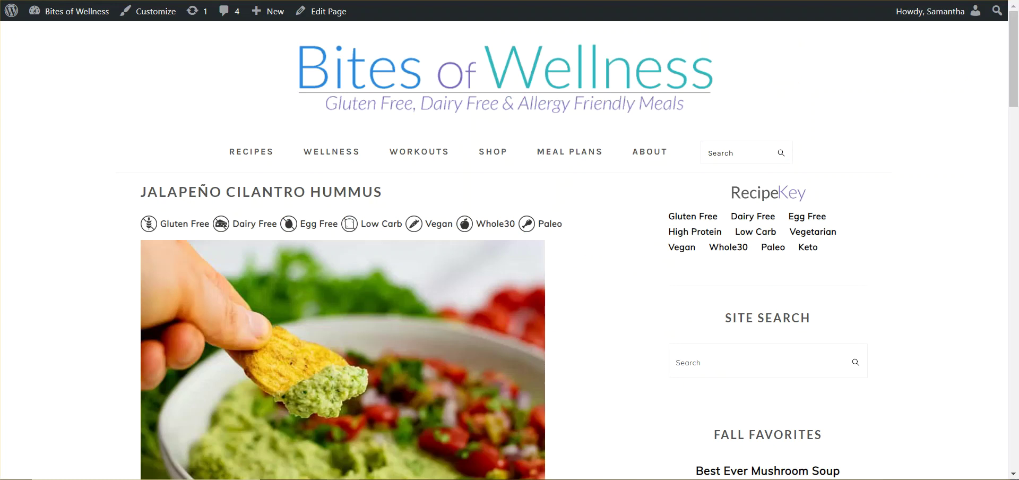
pyautogui.press('F5')
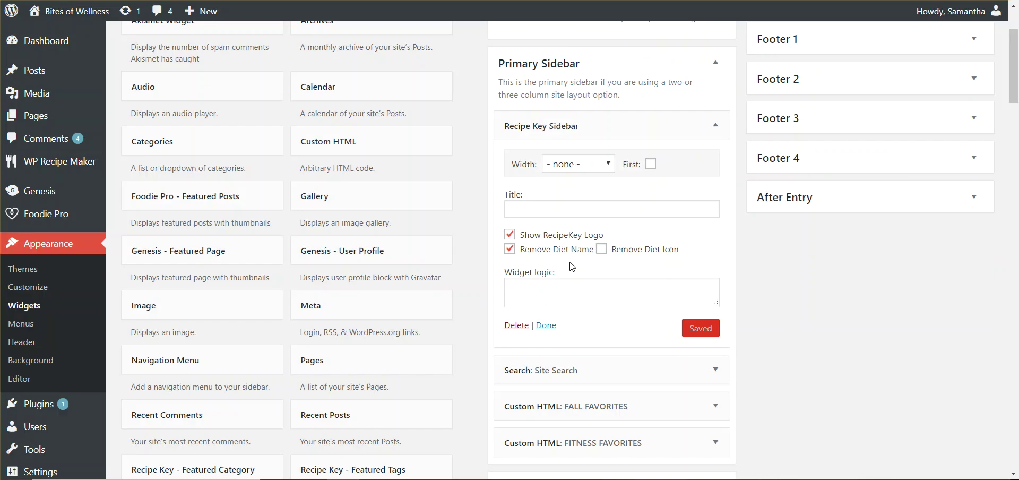
# Step: Disable Remove Diet Name in the Recipe Key Sidebar widget, save it, and reload the site to check the sidebar
pyautogui.doubleClick(570, 263)
pyautogui.click(557, 249)
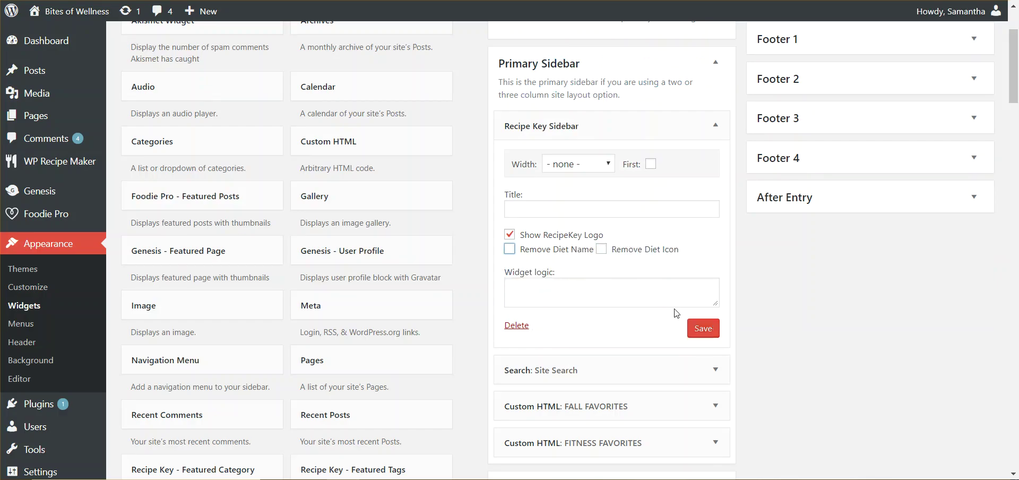
pyautogui.click(703, 328)
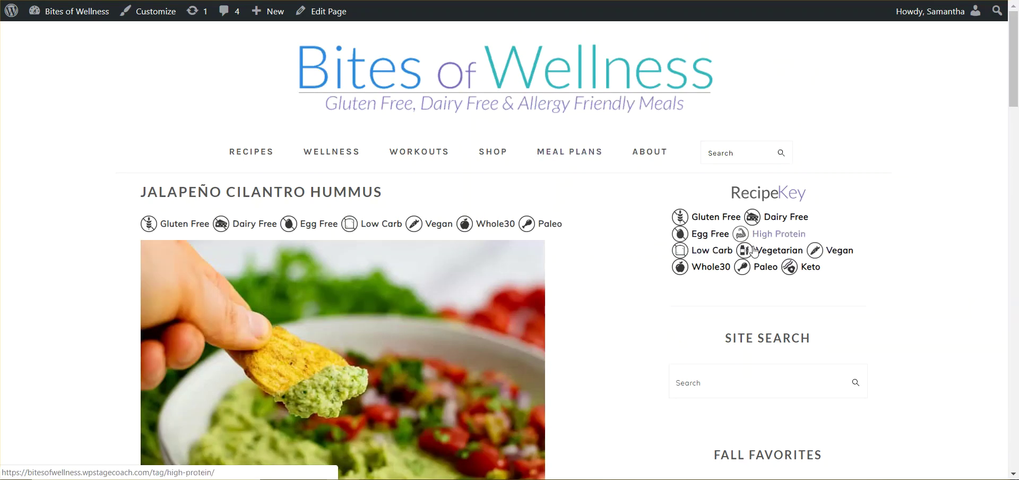
pyautogui.press('F5')
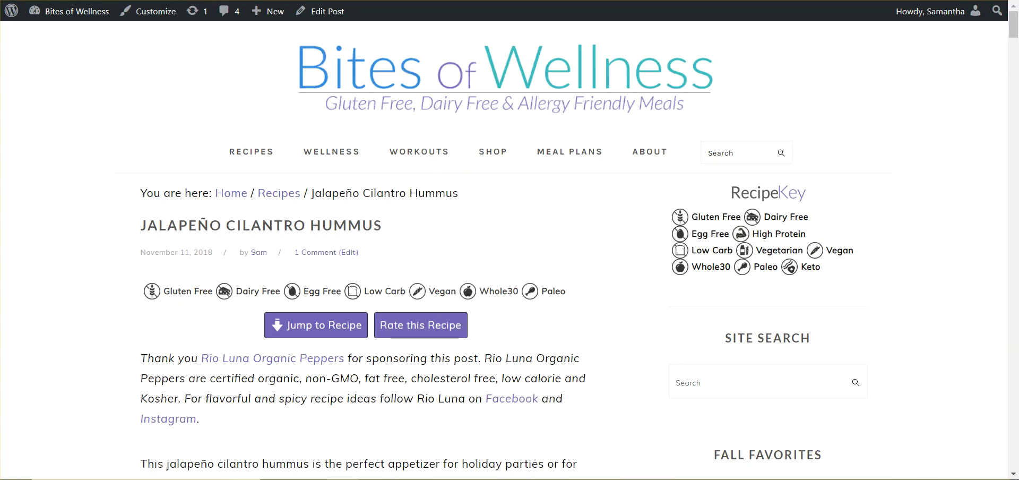
# Step: Return to the WordPress dashboard and open the Recipe Key settings page to examine its Customize options
pyautogui.hotkey('ctrl', 'Tab')
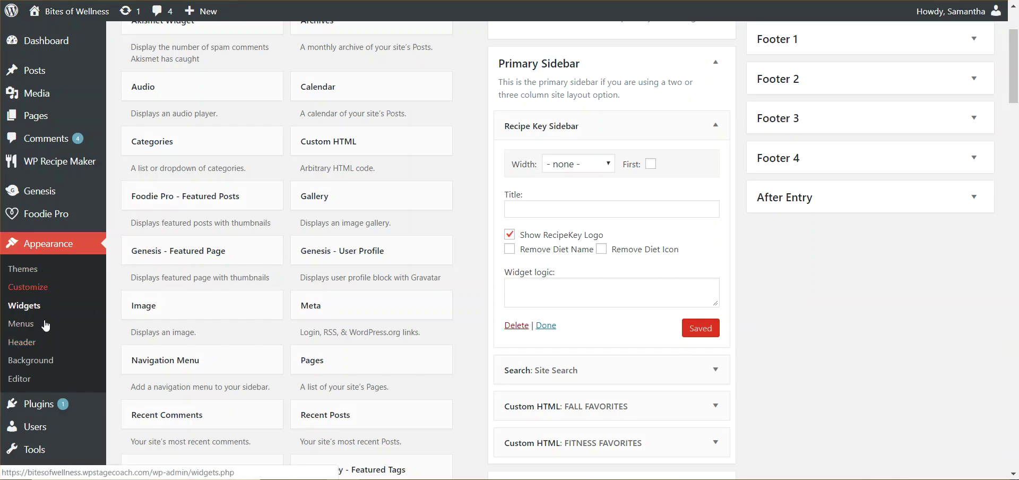
pyautogui.scroll(-3, 44, 291)
pyautogui.moveTo(59, 438)
pyautogui.click(124, 444)
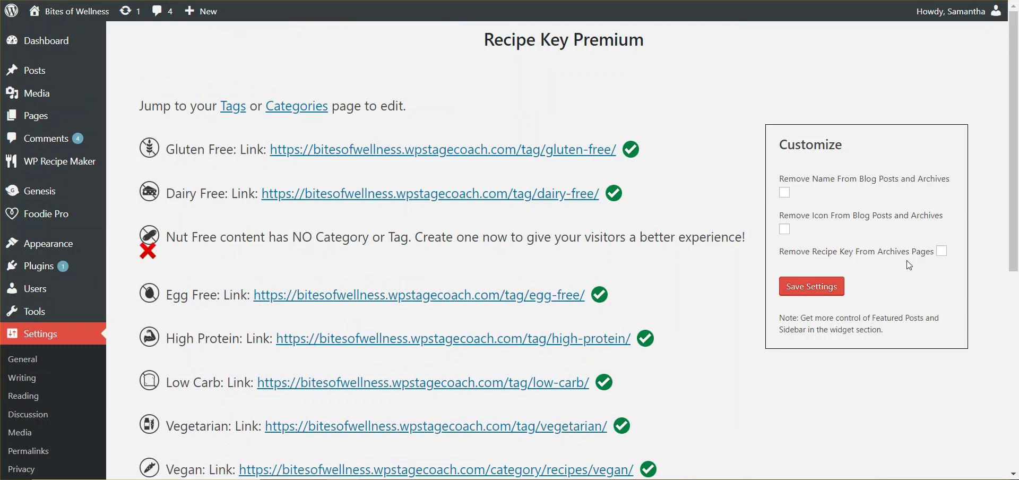
# Step: Set the Archive Grid Display to One Fourth in the Customizer's Content Archives theme settings and publish the change
pyautogui.moveTo(56, 247)
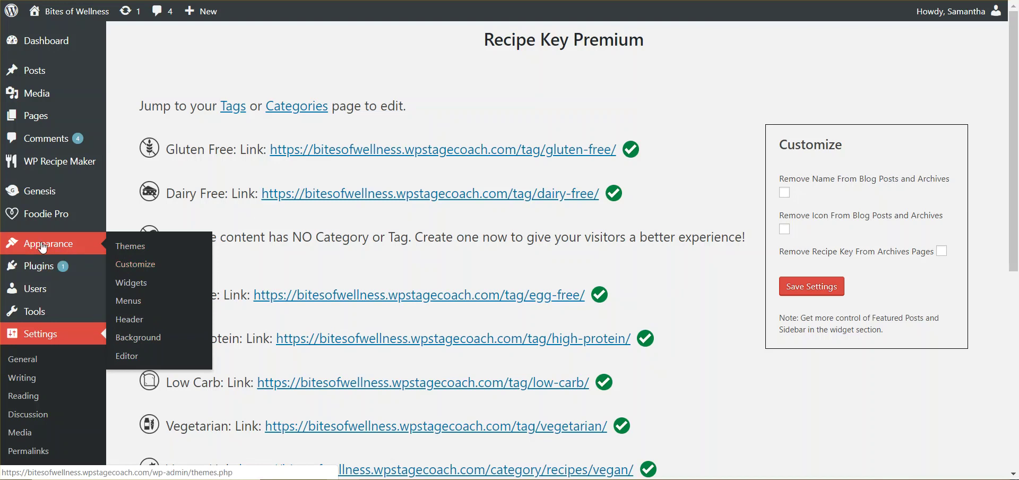
pyautogui.click(135, 263)
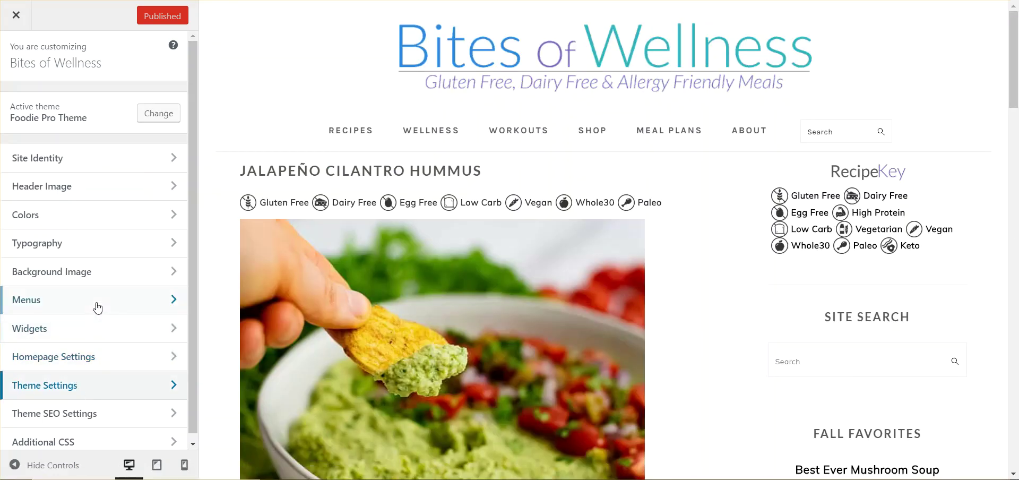
pyautogui.click(114, 385)
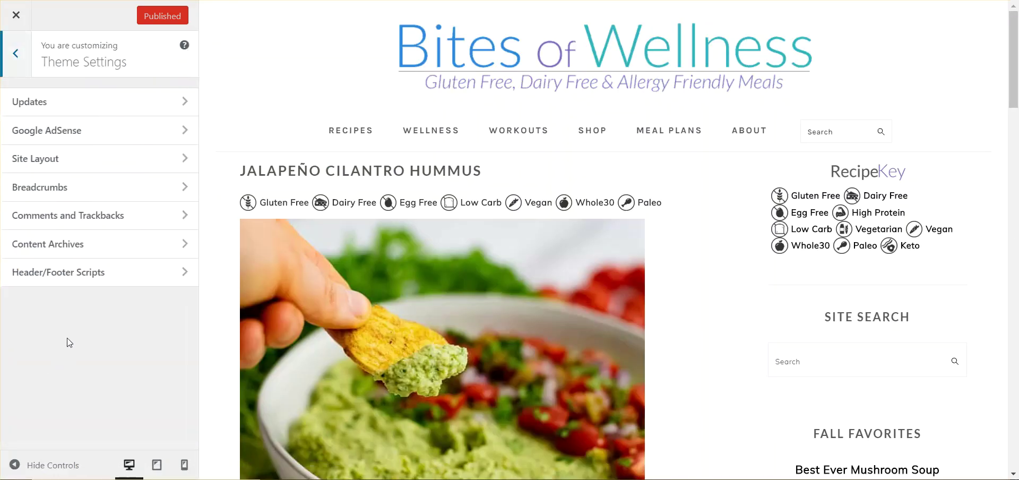
pyautogui.click(88, 244)
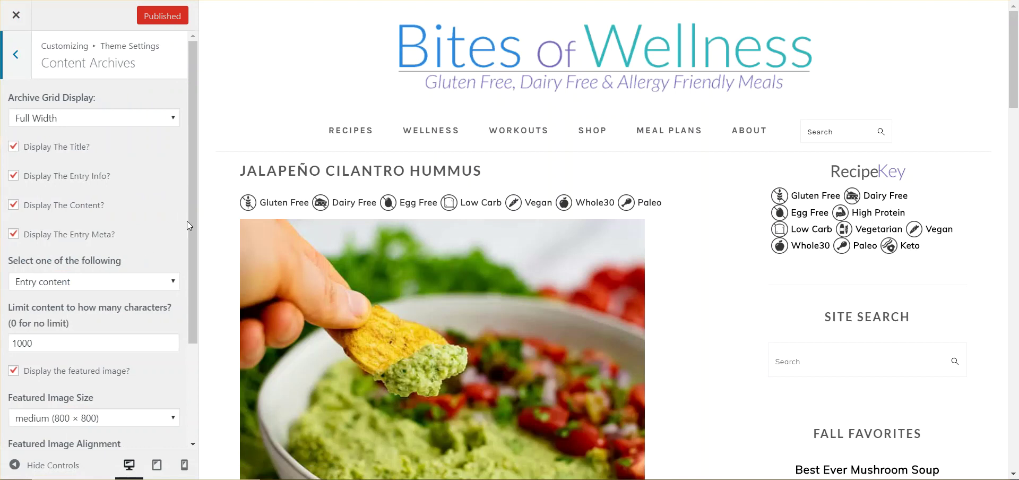
pyautogui.scroll(-2, 170, 251)
pyautogui.scroll(2, 164, 223)
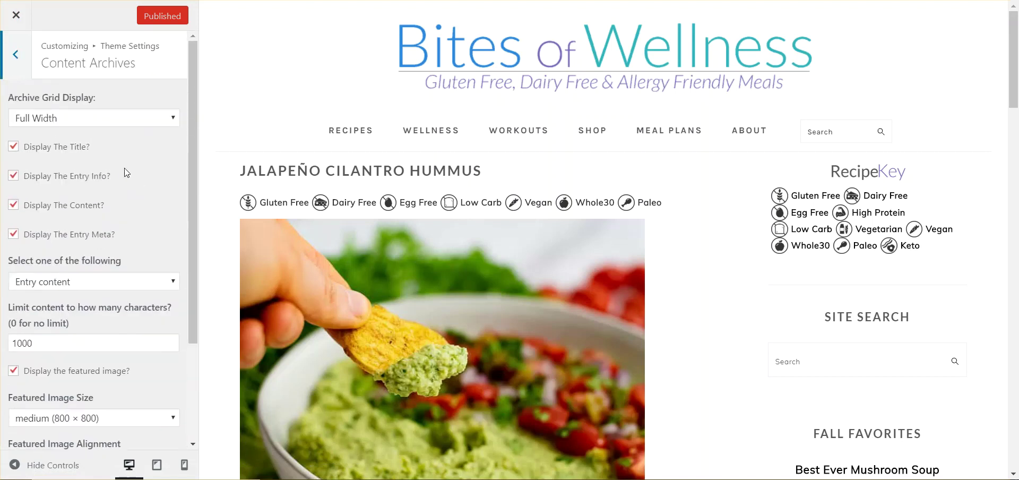
pyautogui.click(72, 121)
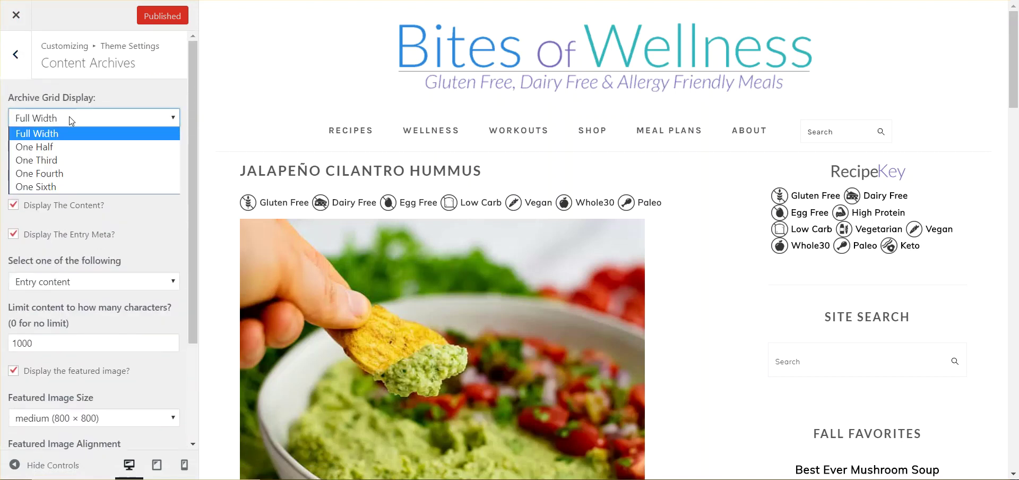
pyautogui.click(40, 174)
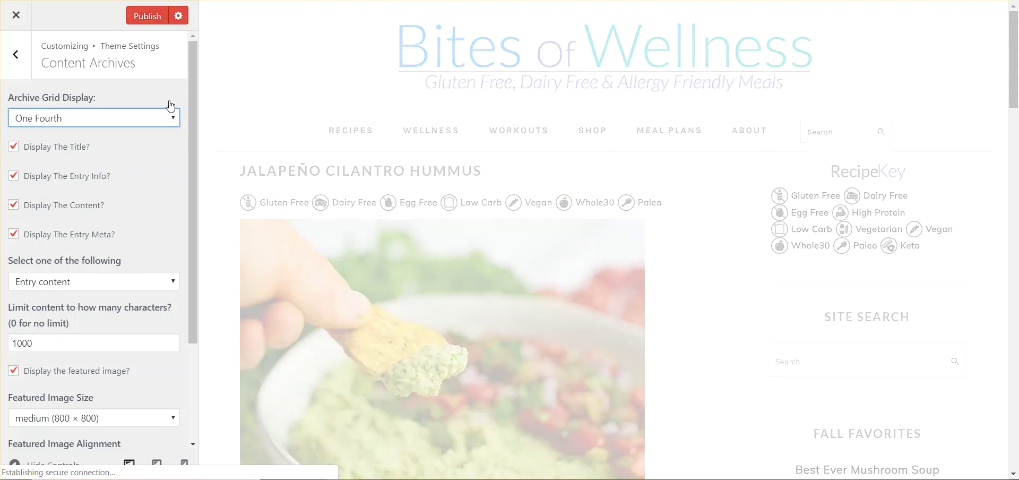
pyautogui.click(141, 18)
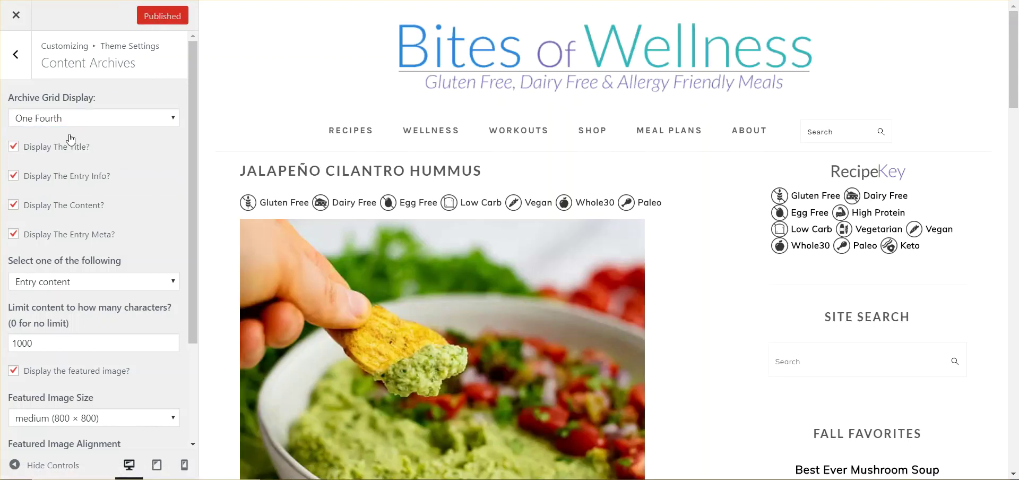
# Step: Preview the Recipes archive, disable Display The Entry Meta and Display The Entry Info for content archives, and publish
pyautogui.moveTo(405, 134)
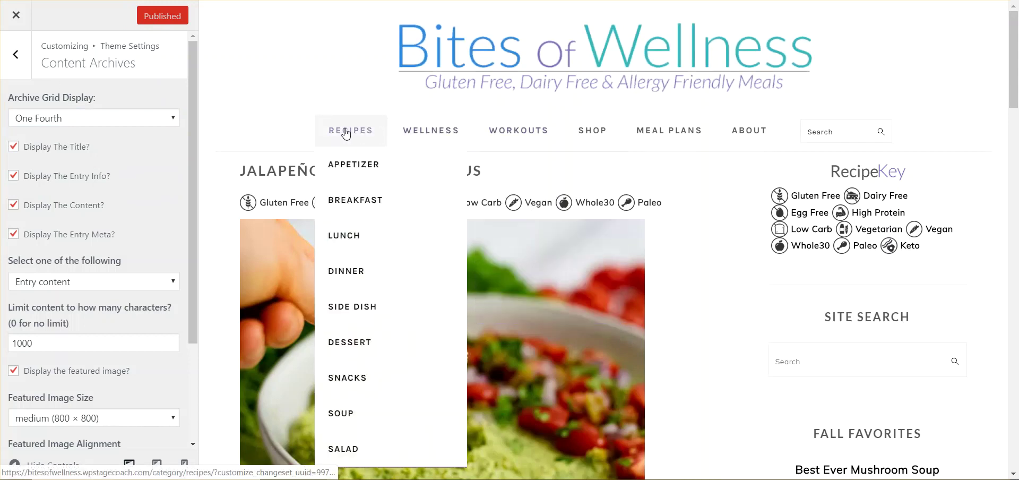
pyautogui.click(346, 134)
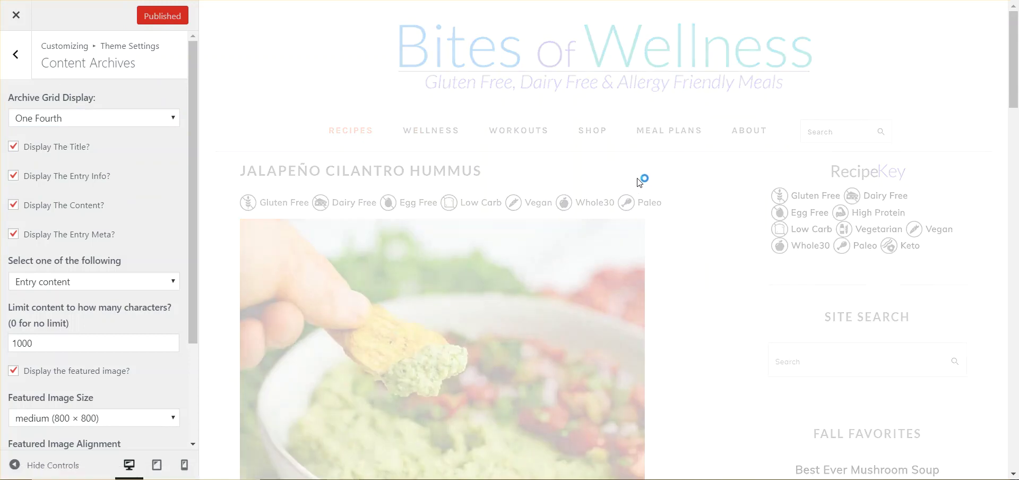
pyautogui.scroll(-1, 370, 331)
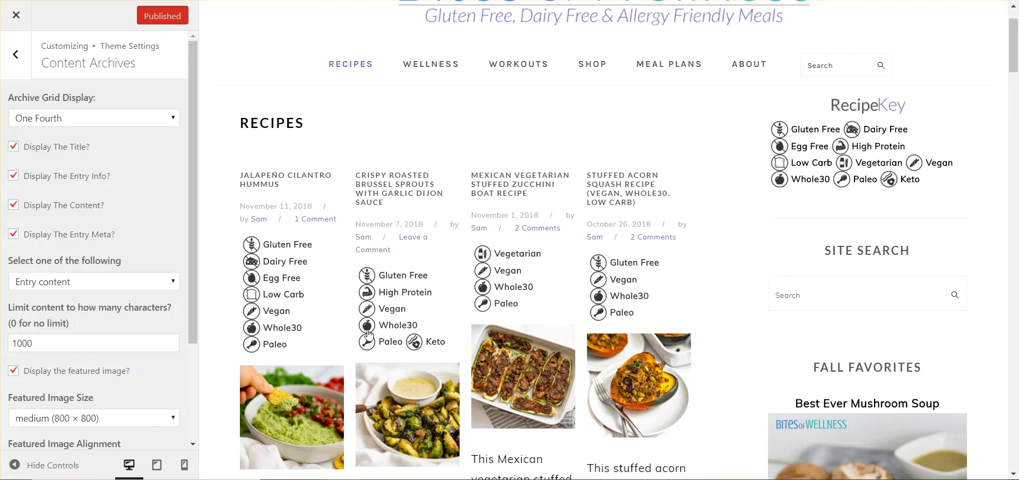
pyautogui.scroll(-2, 504, 372)
pyautogui.scroll(2, 525, 308)
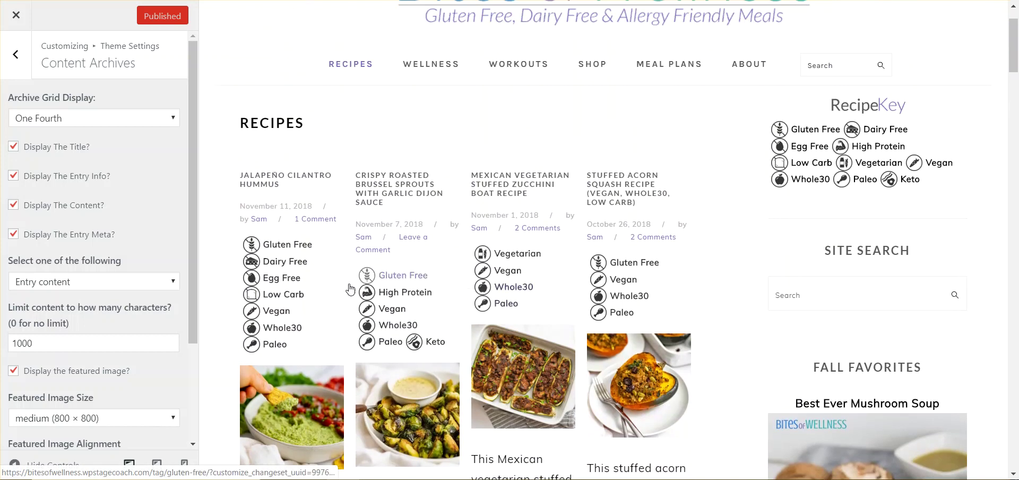
pyautogui.click(26, 240)
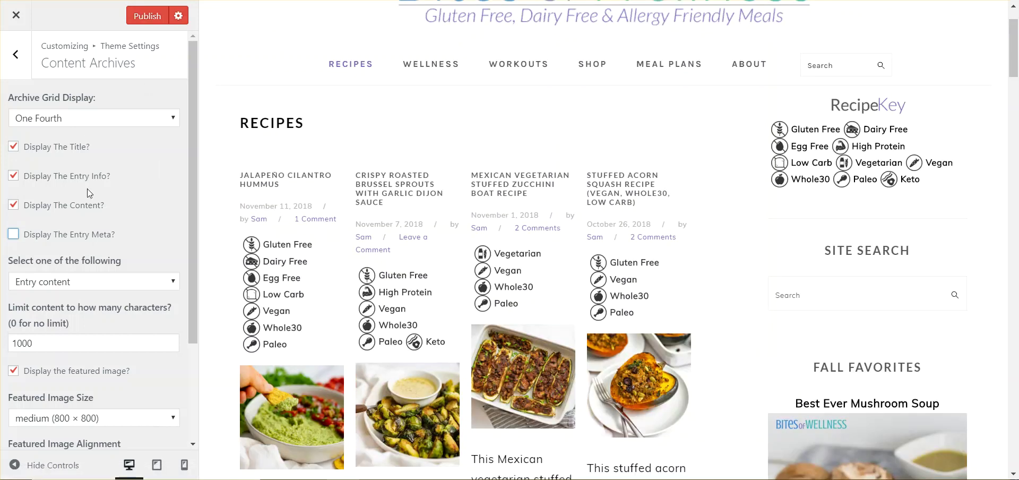
pyautogui.click(16, 176)
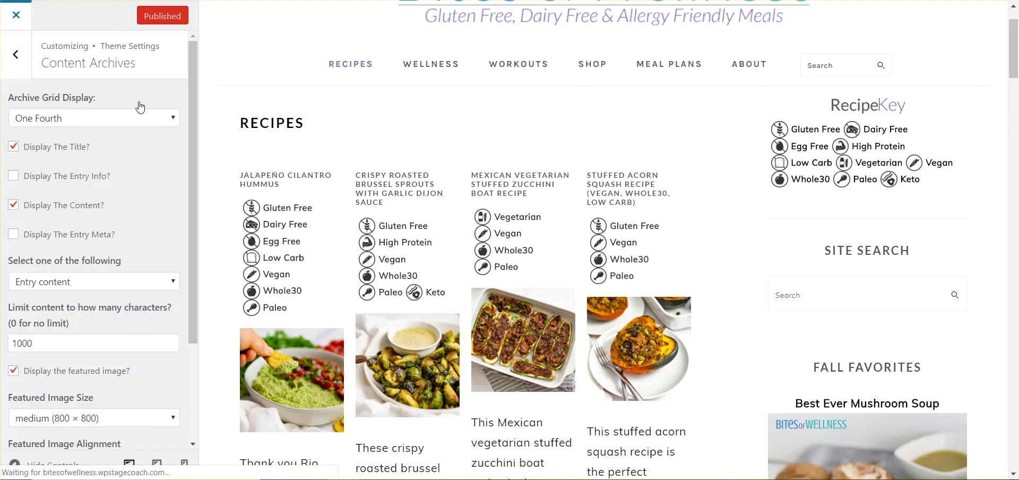
# Step: Enable Remove Recipe Key From Archives Pages in the Recipe Key settings and save the settings
pyautogui.scroll(-3, 372, 298)
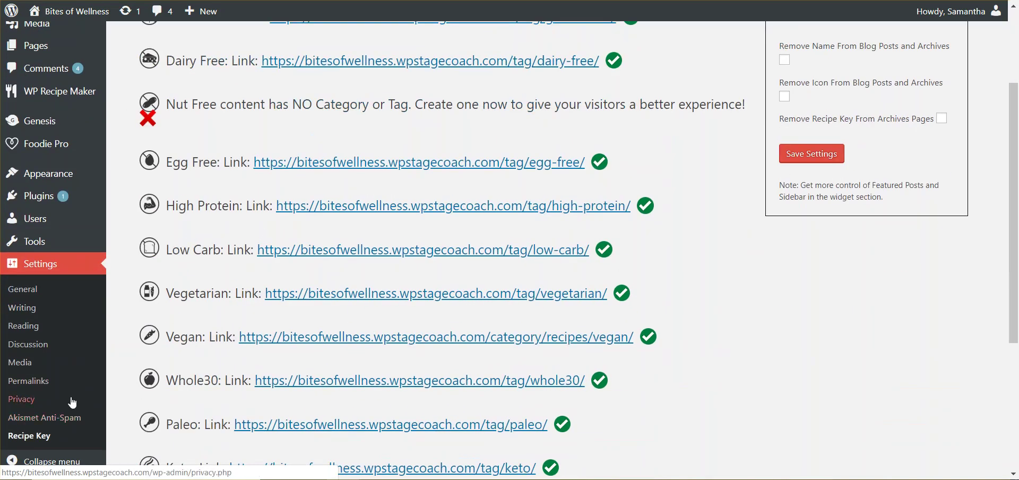
pyautogui.scroll(3, 732, 282)
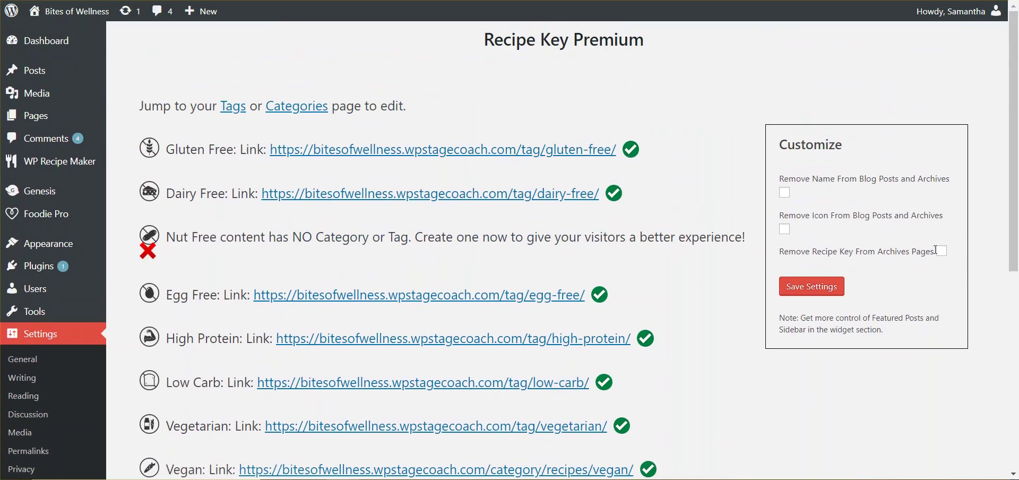
pyautogui.click(833, 289)
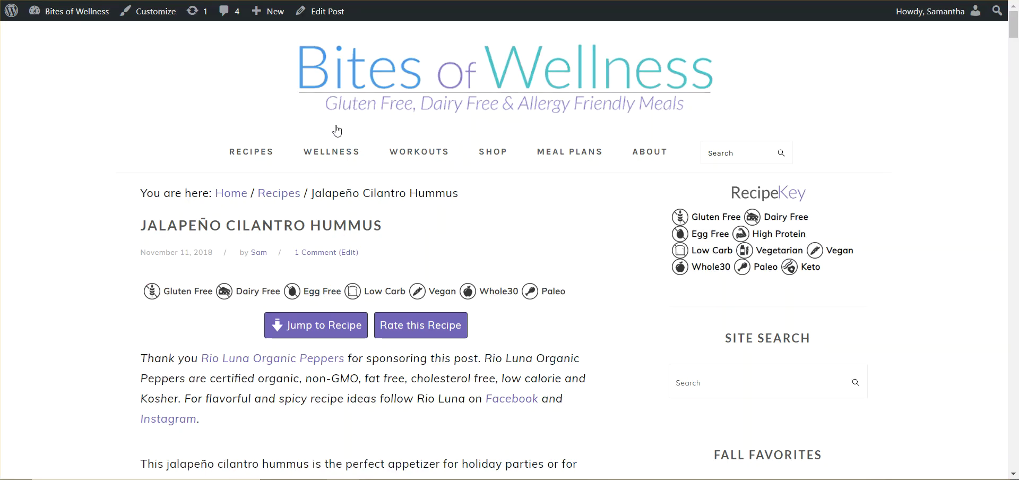
# Step: Open the Recipes archive on the live site and examine the post grid and the text under each recipe image
pyautogui.click(271, 151)
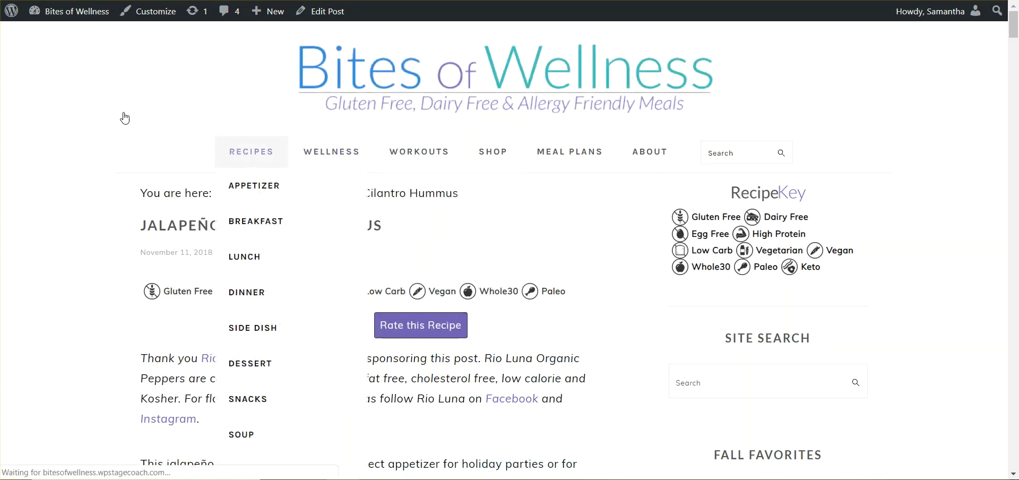
pyautogui.scroll(-2, 139, 127)
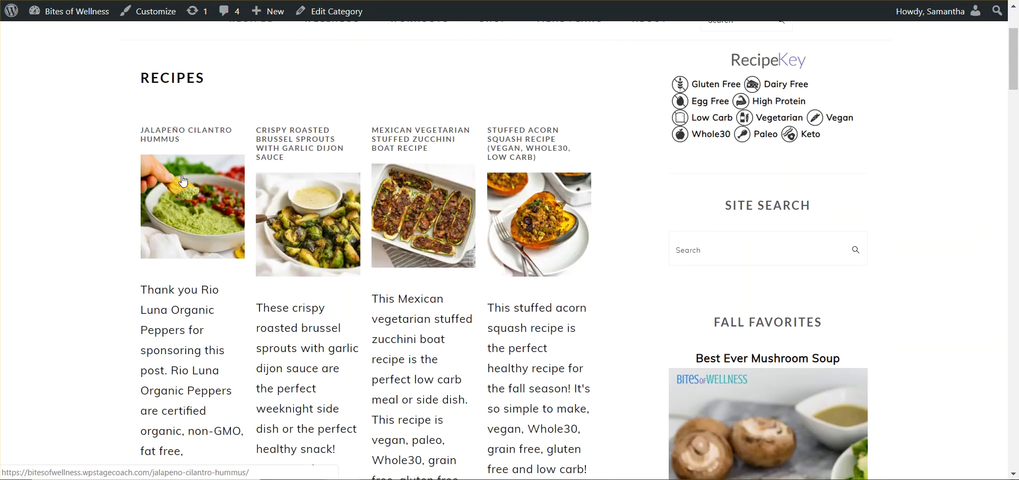
pyautogui.scroll(2, 262, 177)
pyautogui.scroll(-2, 243, 266)
pyautogui.moveTo(149, 289); pyautogui.dragTo(207, 411)
pyautogui.moveTo(284, 308); pyautogui.dragTo(329, 429)
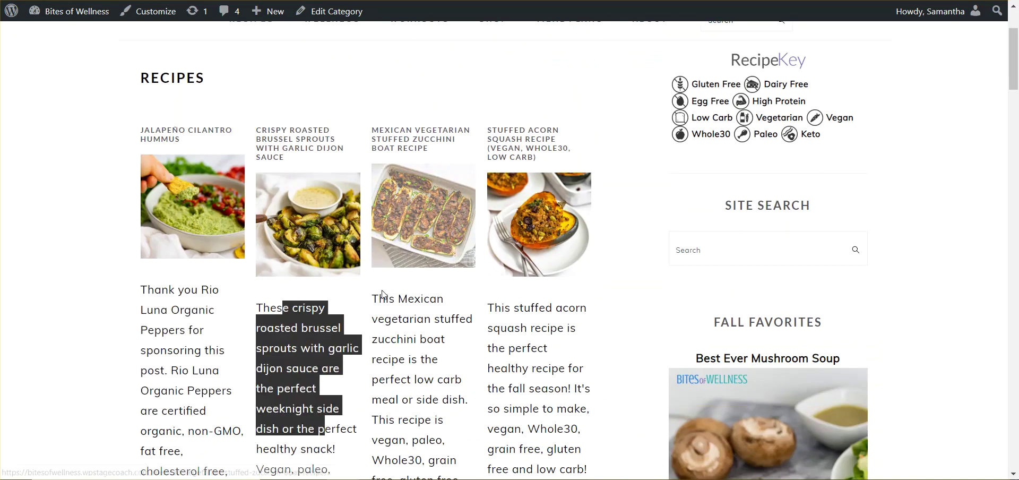
pyautogui.moveTo(385, 319); pyautogui.dragTo(446, 399)
pyautogui.scroll(-4, 532, 361)
pyautogui.scroll(6, 533, 361)
# Step: Set the content archives to Entry excerpts, disable Display The Content in the Customizer, and publish the changes
pyautogui.click(152, 11)
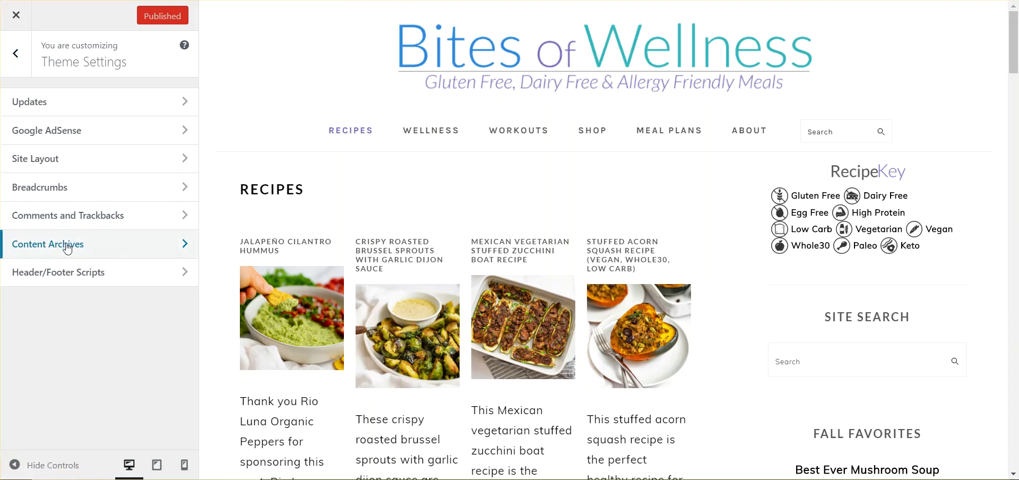
pyautogui.click(67, 246)
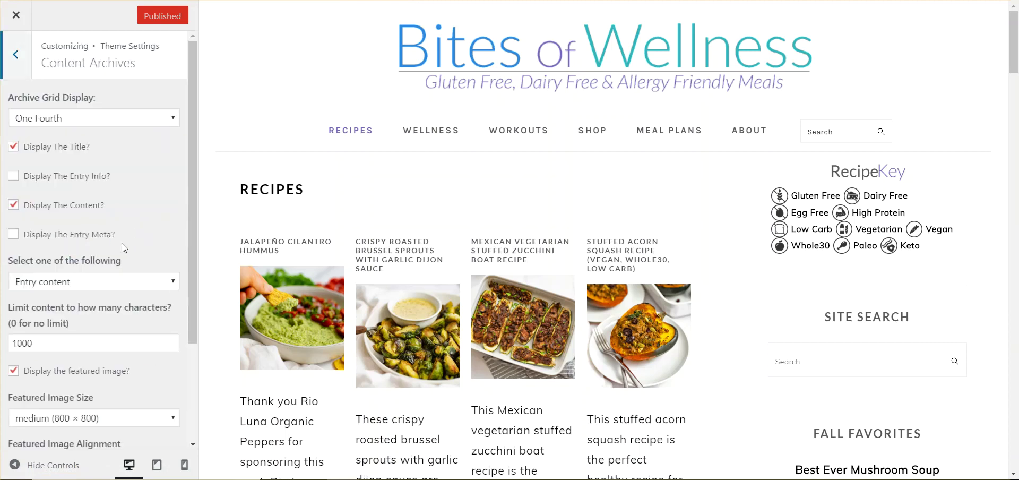
pyautogui.scroll(-1, 65, 259)
pyautogui.click(84, 216)
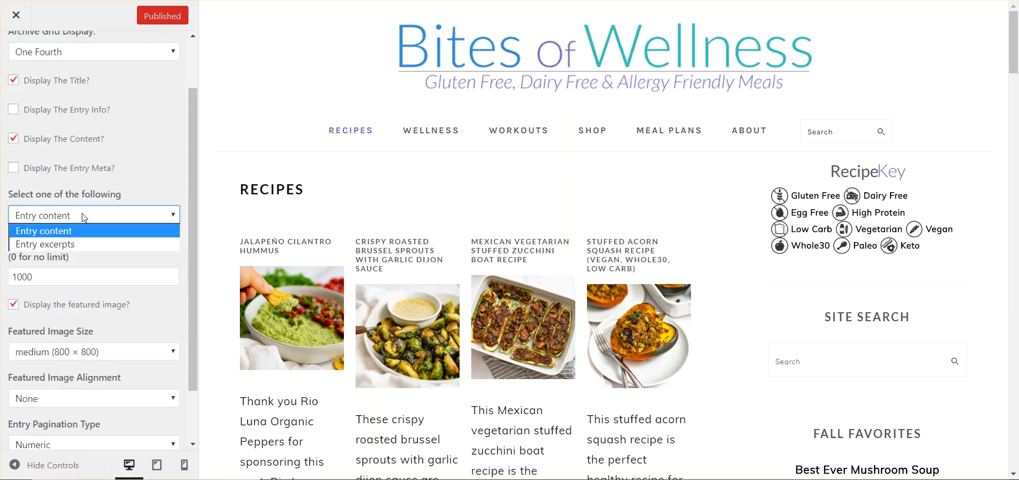
pyautogui.click(46, 244)
pyautogui.scroll(-1, 105, 71)
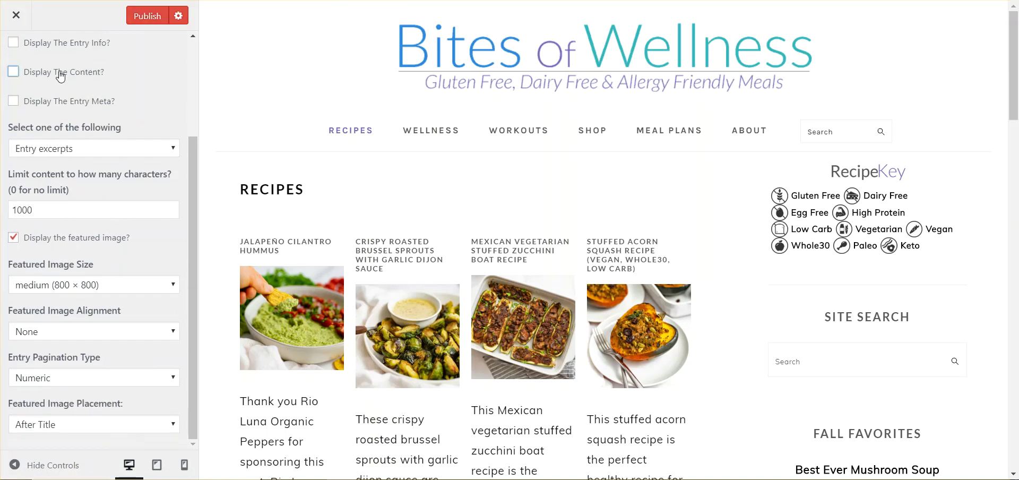
pyautogui.scroll(-3, 312, 344)
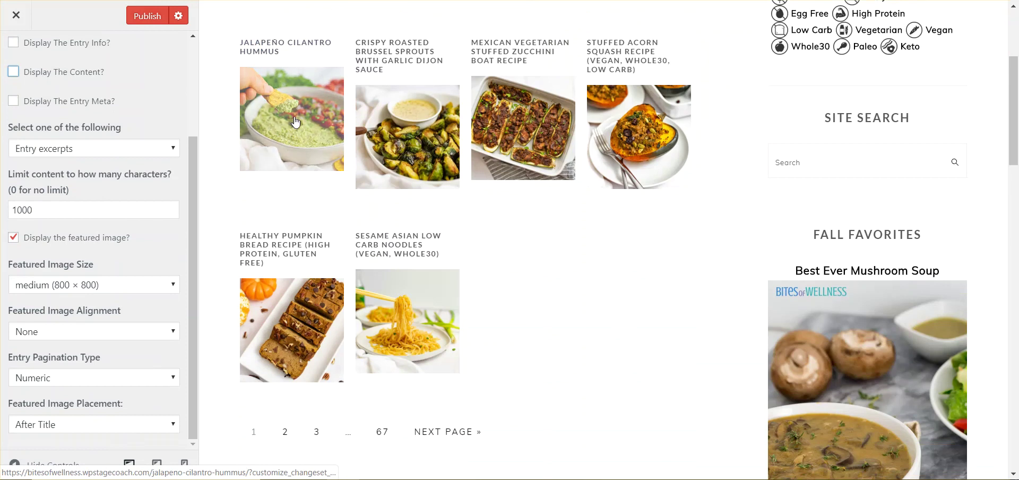
pyautogui.click(135, 15)
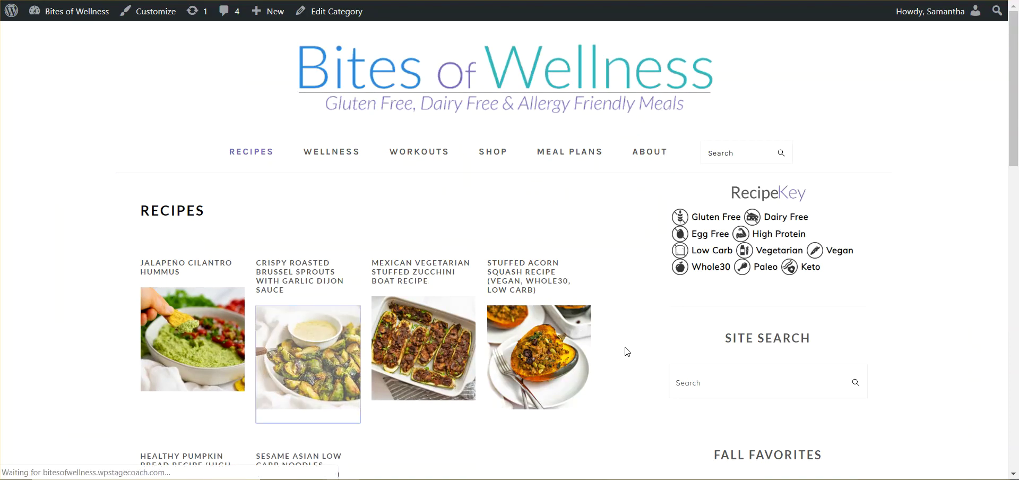
# Step: Open the Crispy Roasted Brussel Sprouts post from the Recipes archive and highlight the recipe key labels under its title
pyautogui.moveTo(271, 335); pyautogui.dragTo(211, 345)
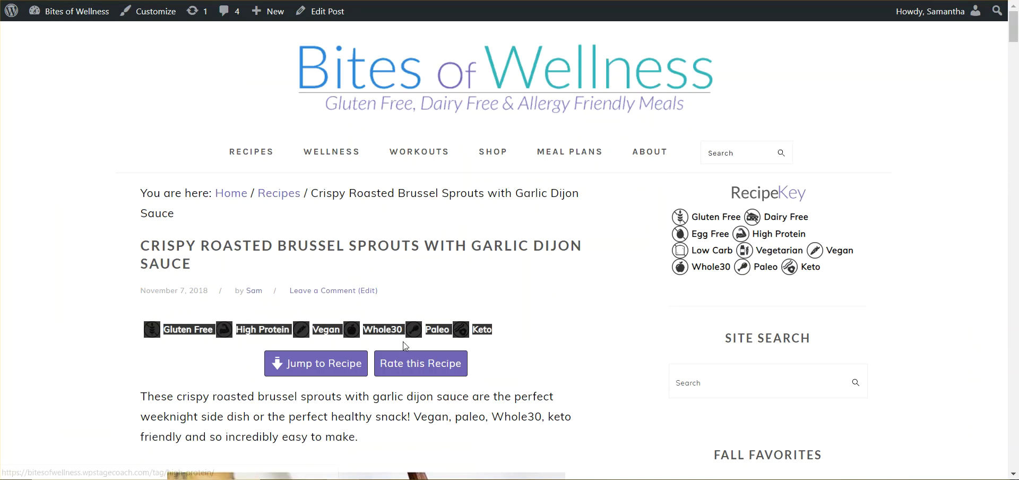